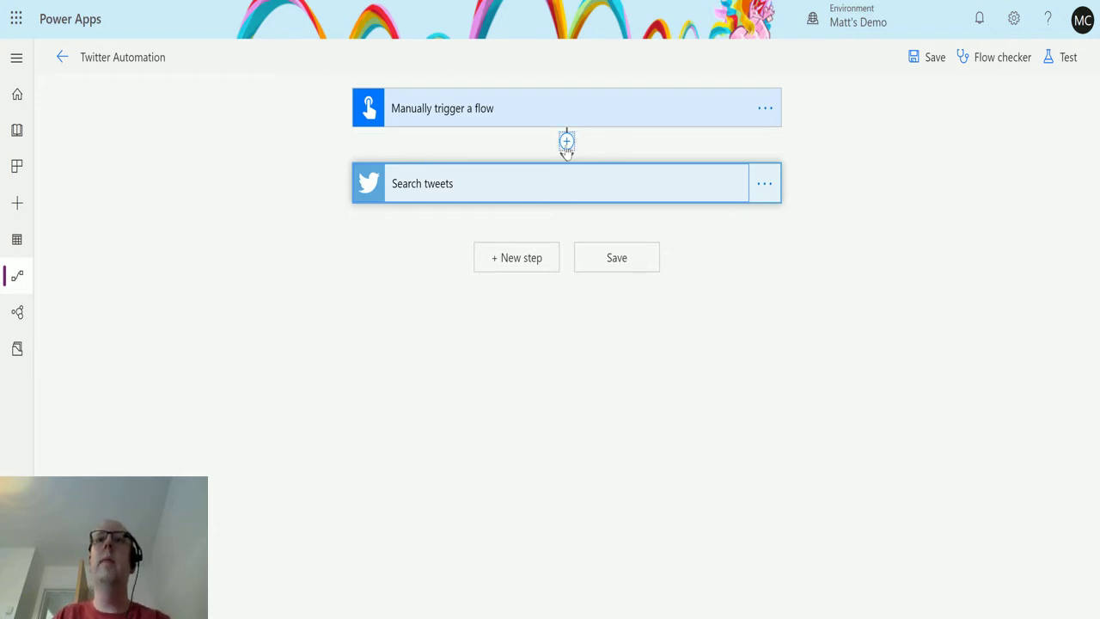
Review the settings of the manual trigger and the Search tweets action in the flow
click(604, 106)
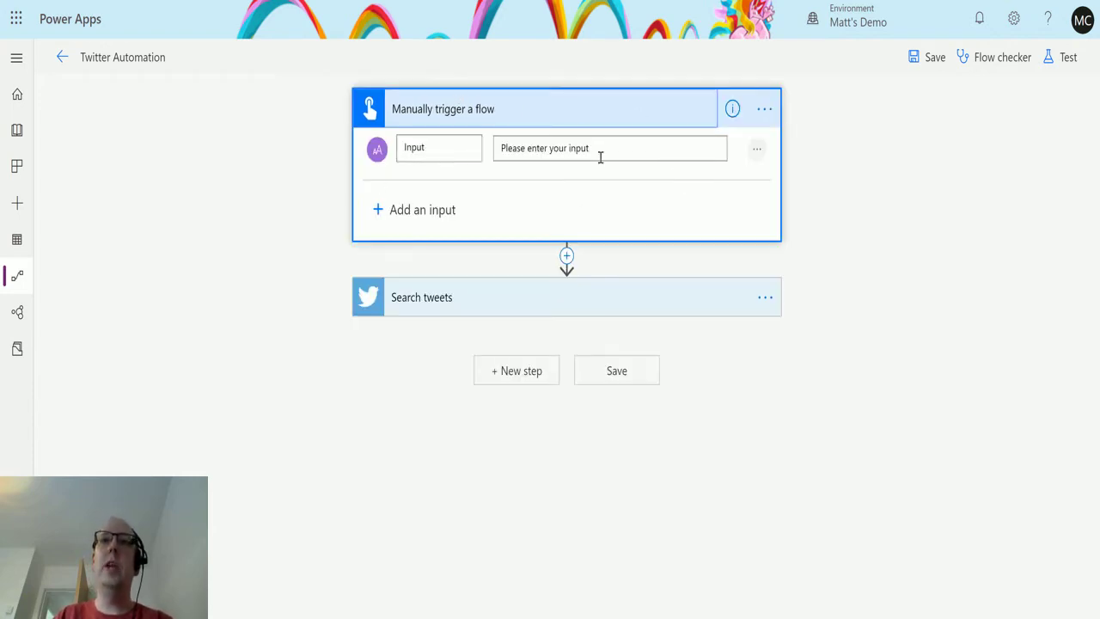
click(616, 112)
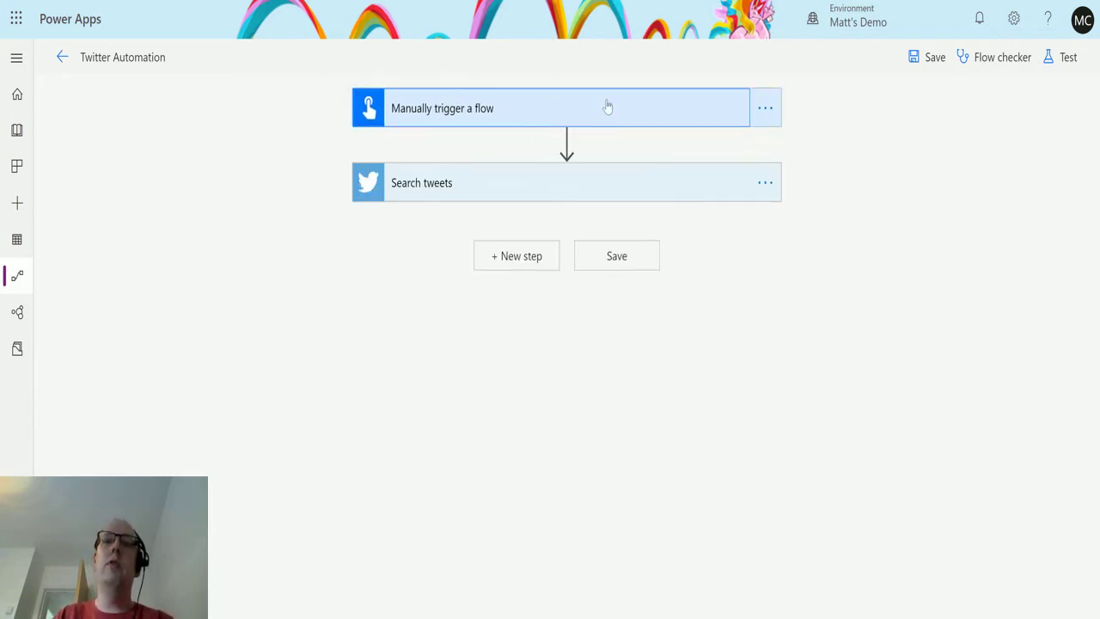
click(610, 189)
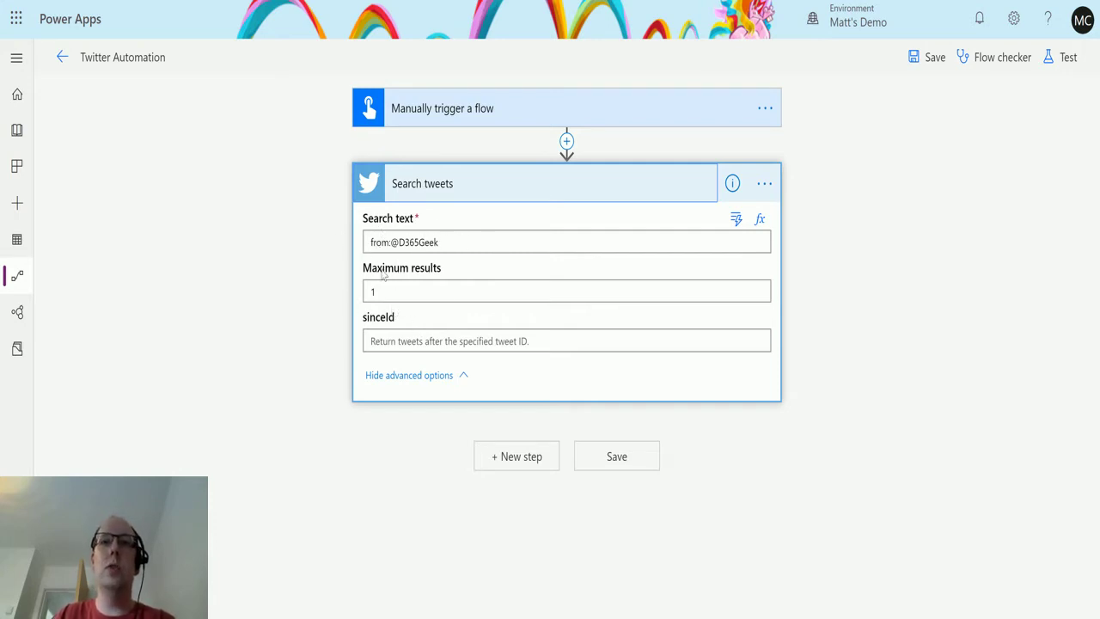
click(436, 172)
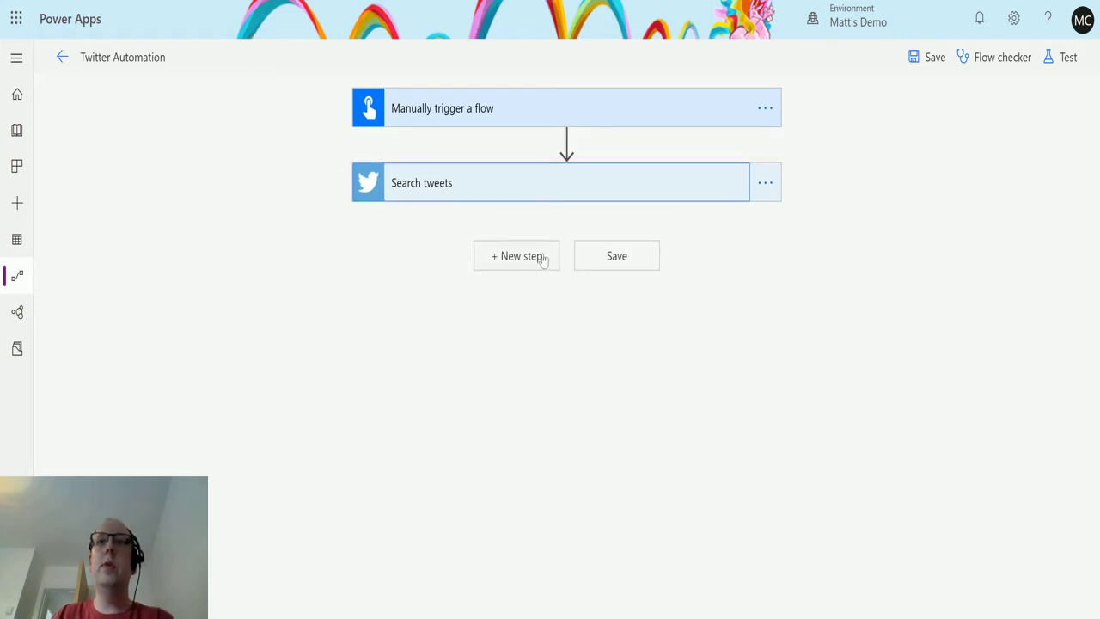
Add a new step after Search tweets using the Twitter connector's Retweet action
click(543, 259)
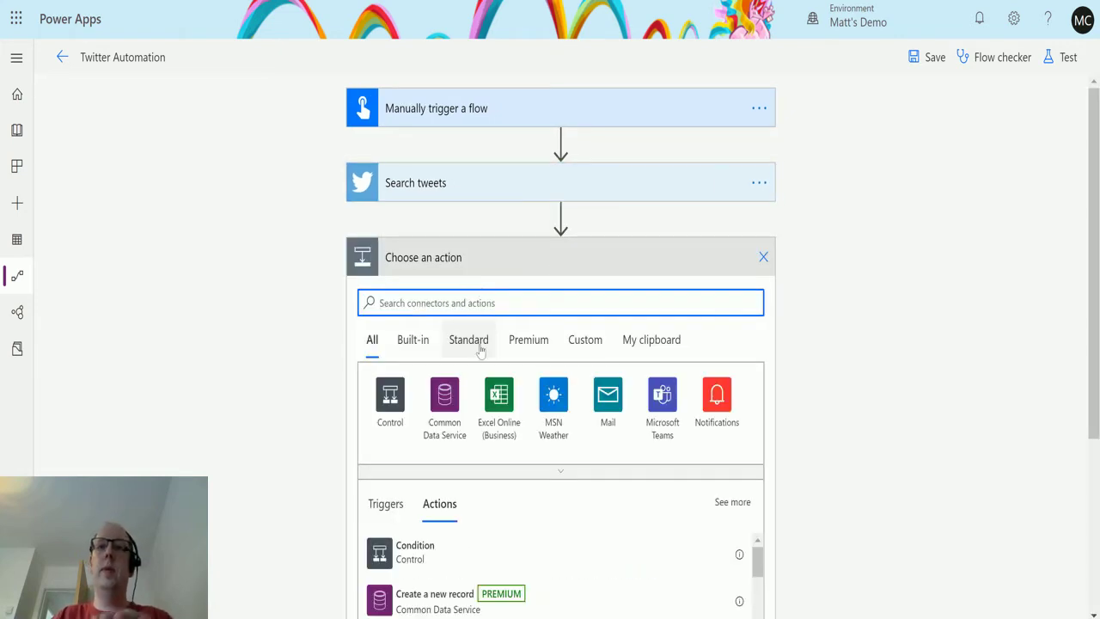
text(twitter)
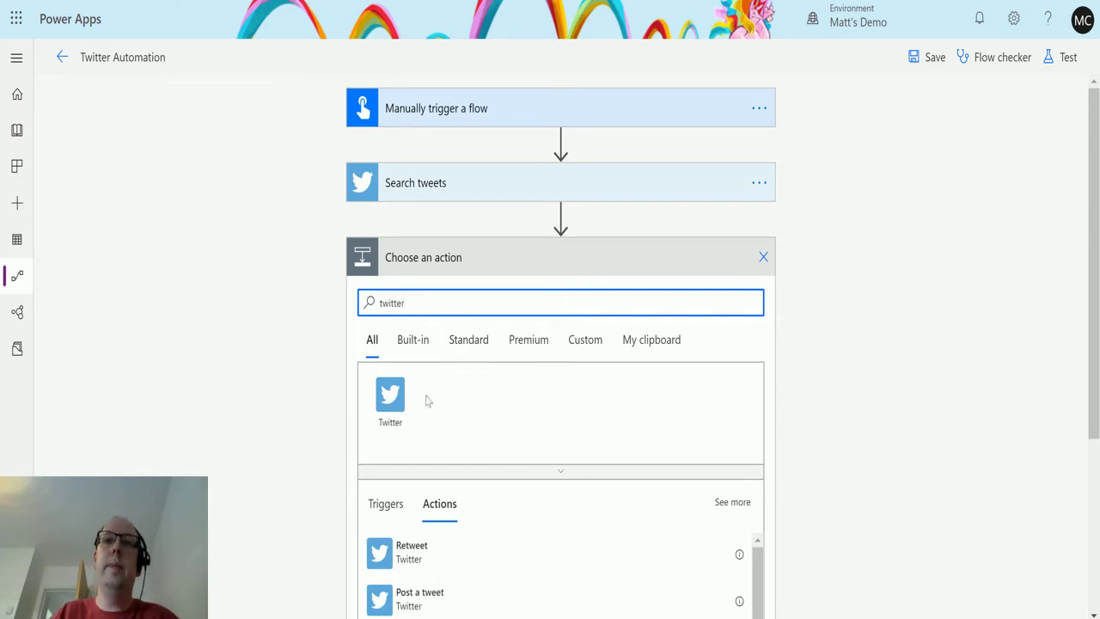
click(402, 400)
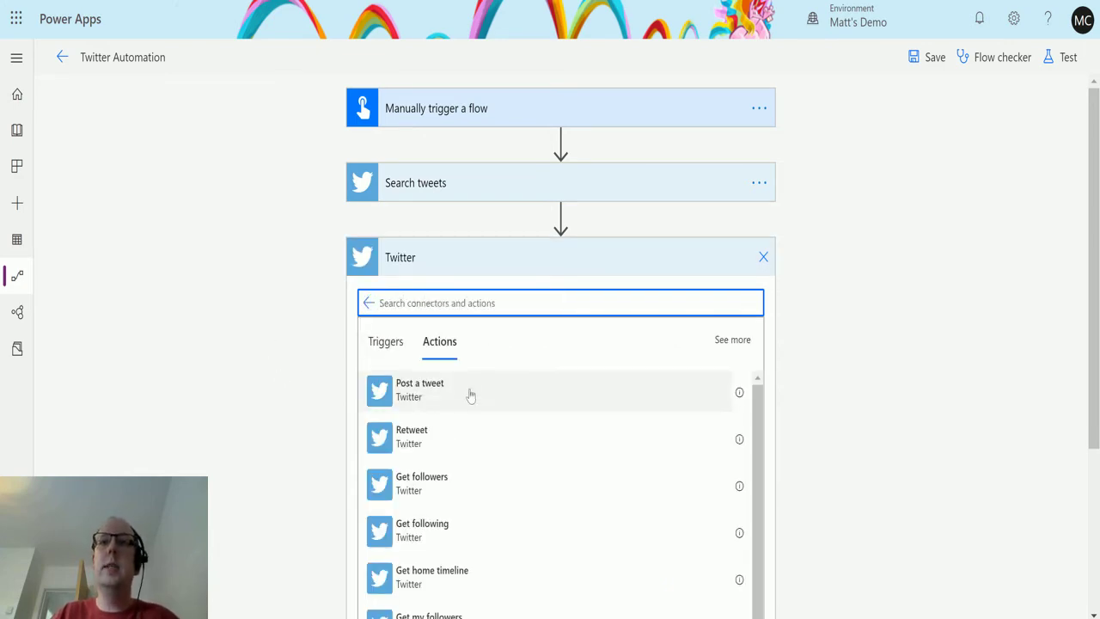
click(437, 442)
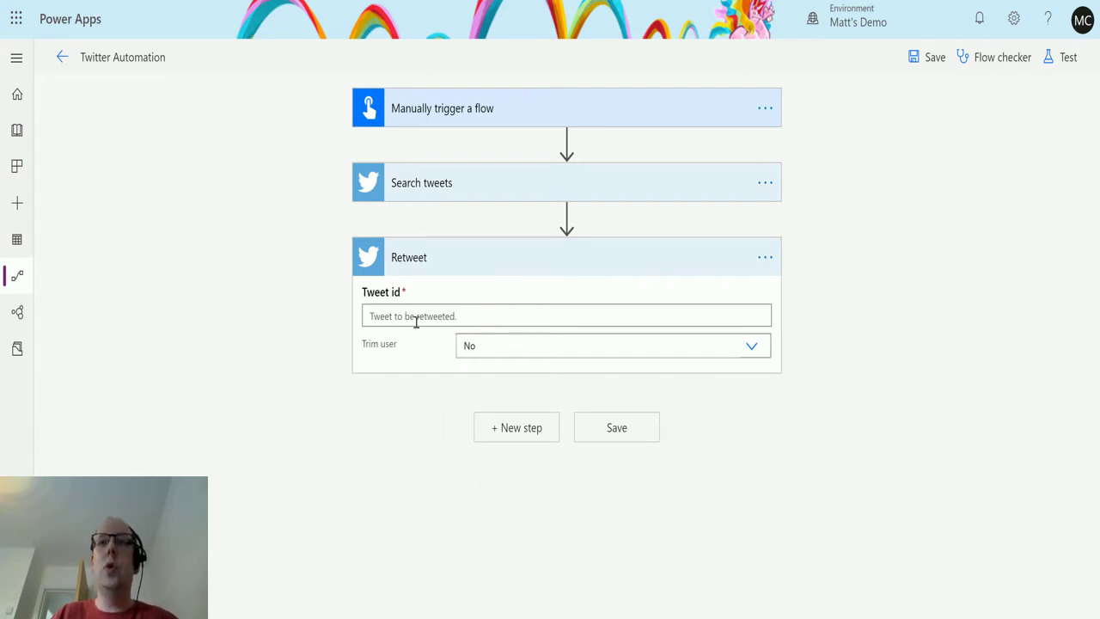
Set the Retweet action's Tweet id to the dynamic value Tweet id from Search tweets
click(454, 316)
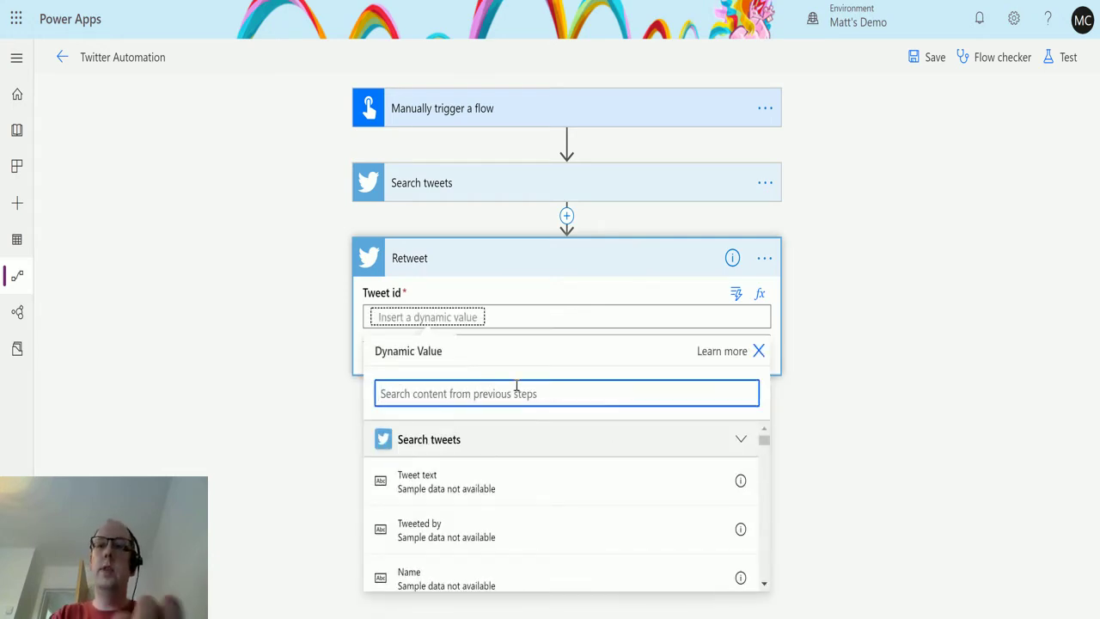
text(id)
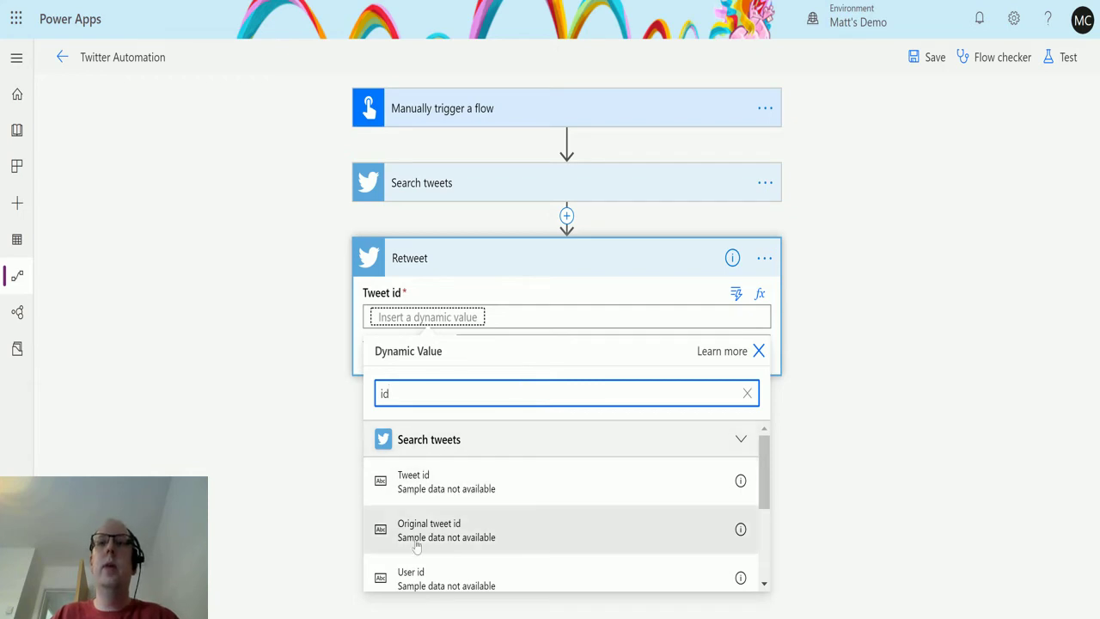
click(452, 478)
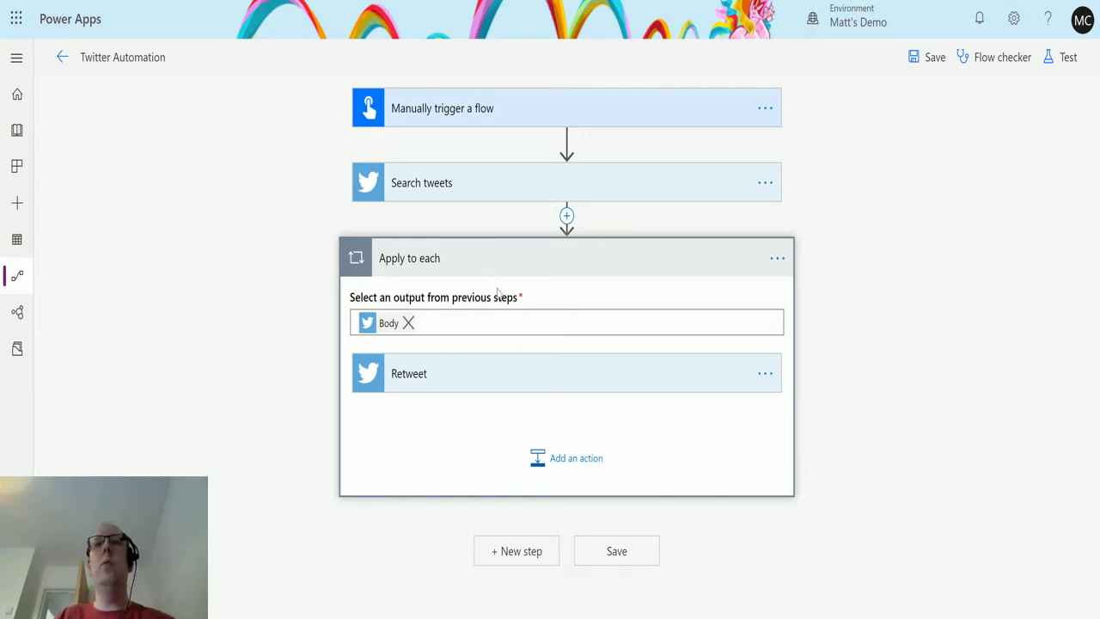
Review the Search tweets settings and the Retweet action inside the Apply to each loop
click(508, 183)
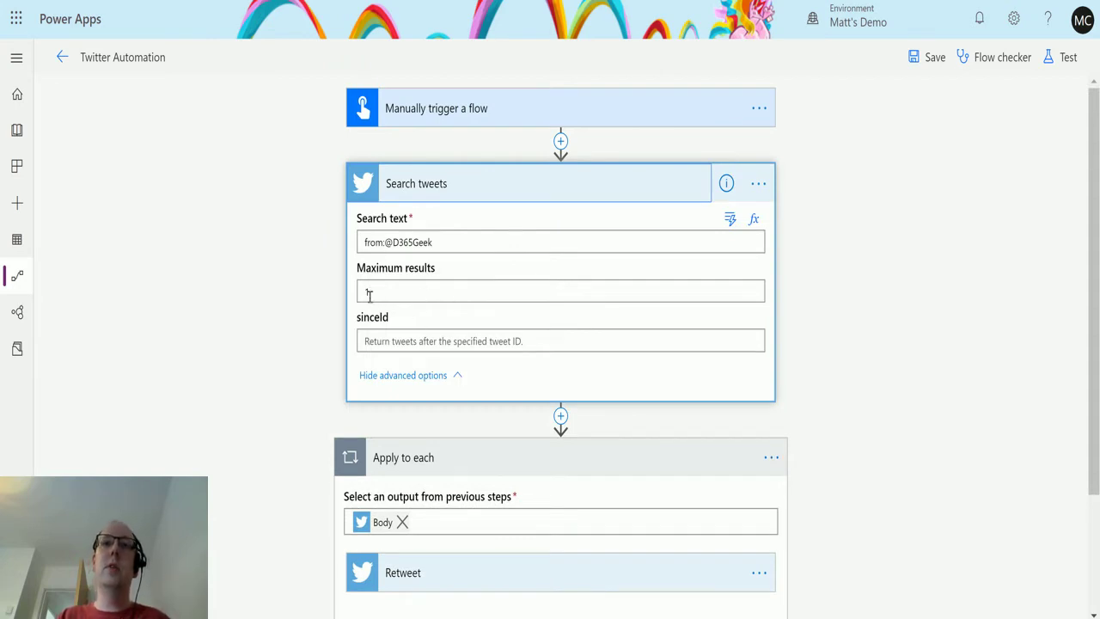
click(567, 192)
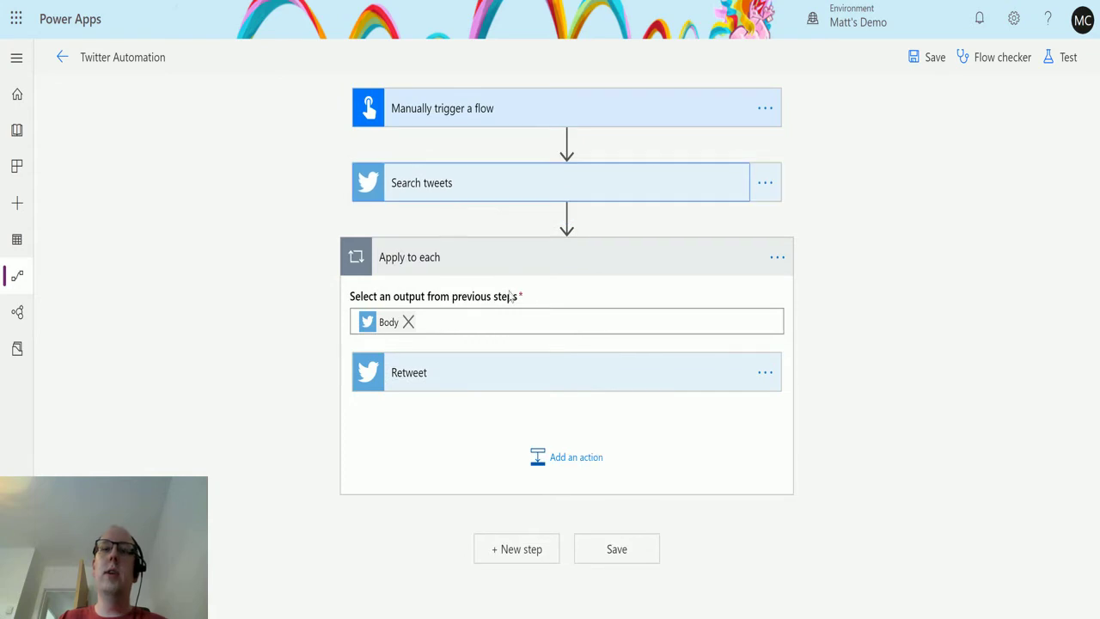
click(504, 385)
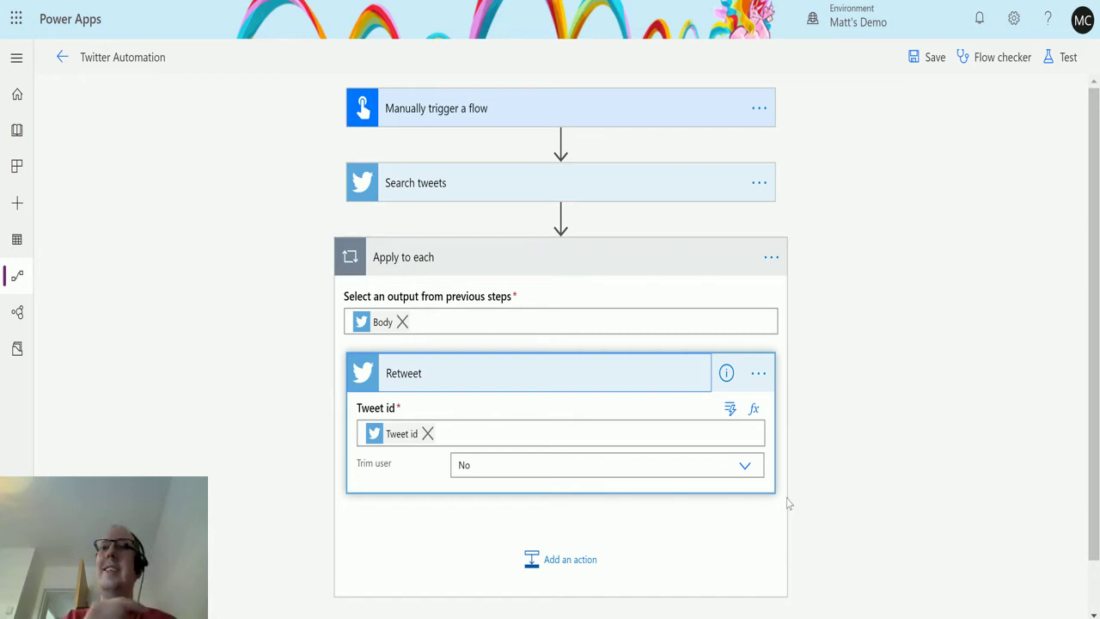
Open the flow's test options and choose "I'll perform the trigger action"
click(1062, 60)
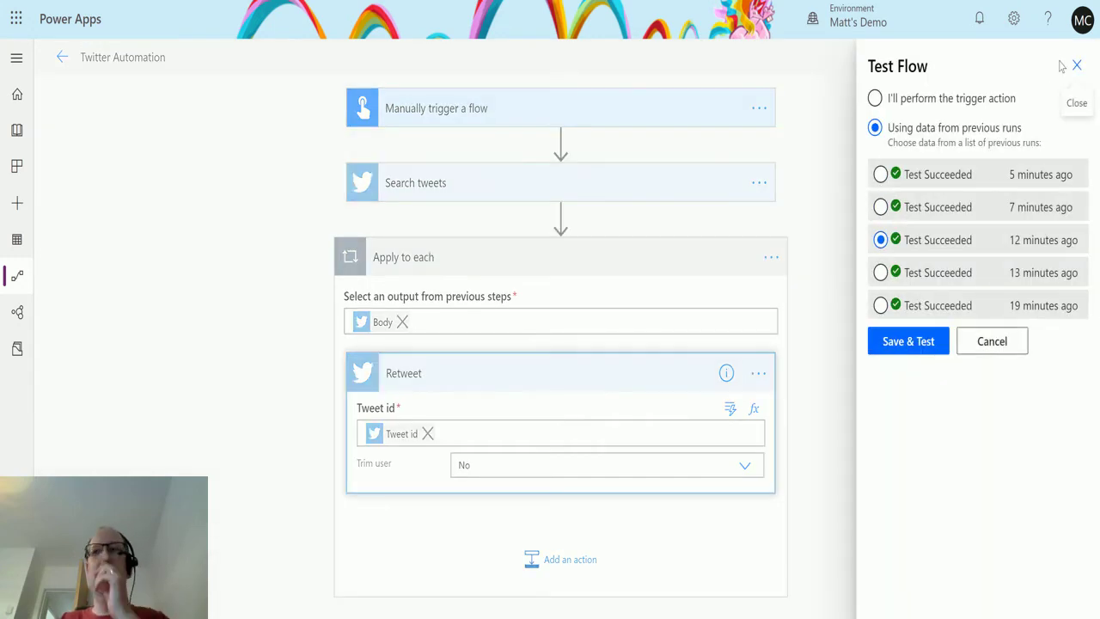
click(893, 100)
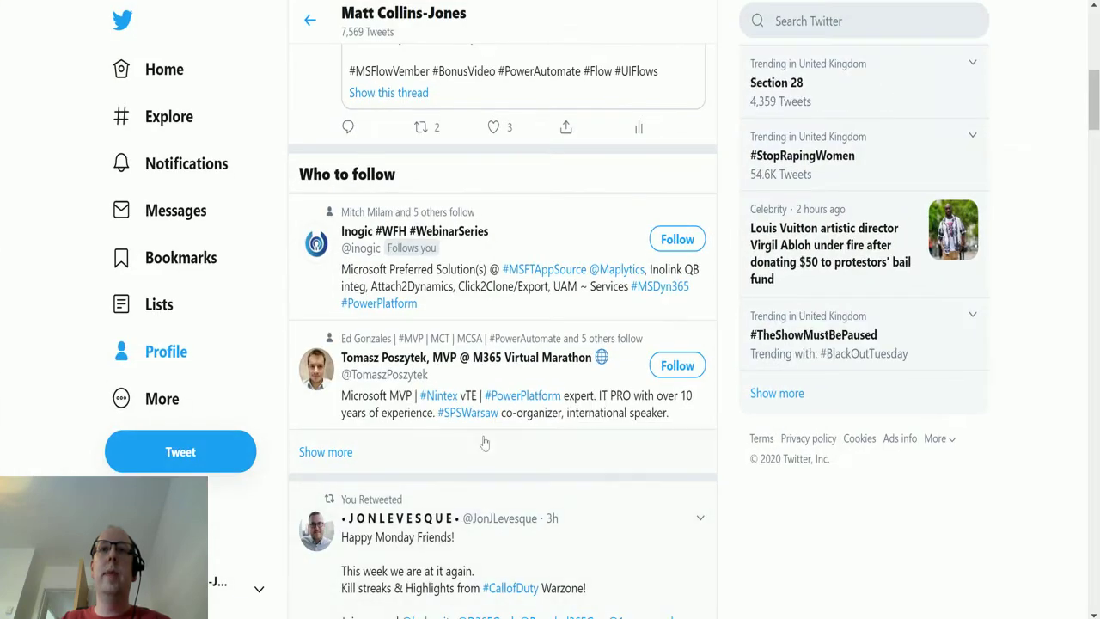
On Twitter, compose a new tweet reading "Hello lovely people, how did we all do with Monday?"
scroll(429, 394, up, 3)
scroll(430, 394, up, 4)
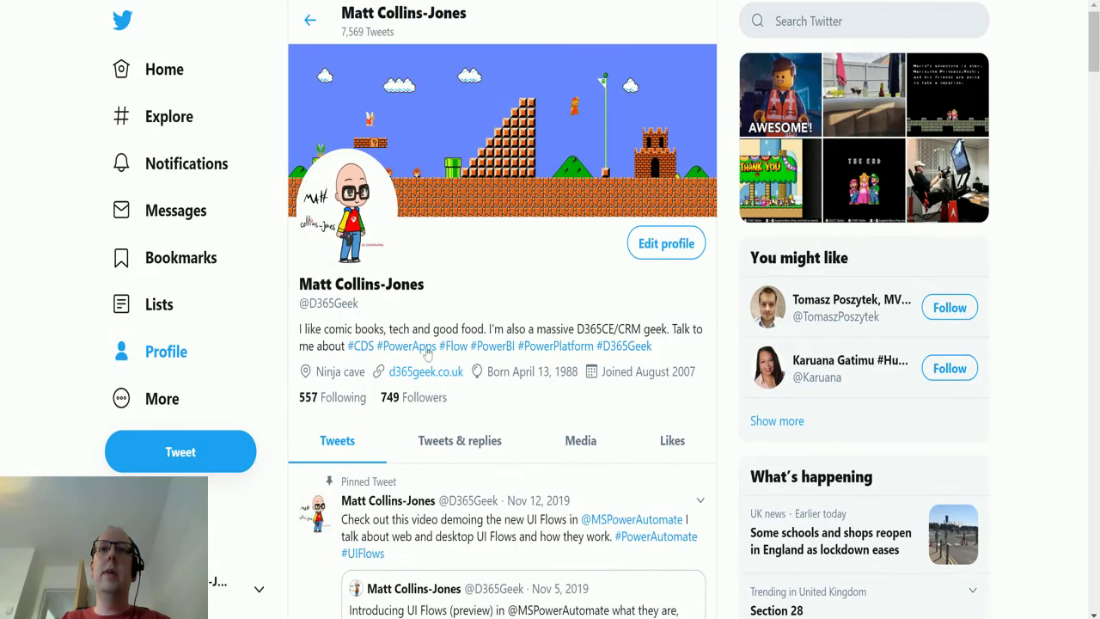
click(195, 456)
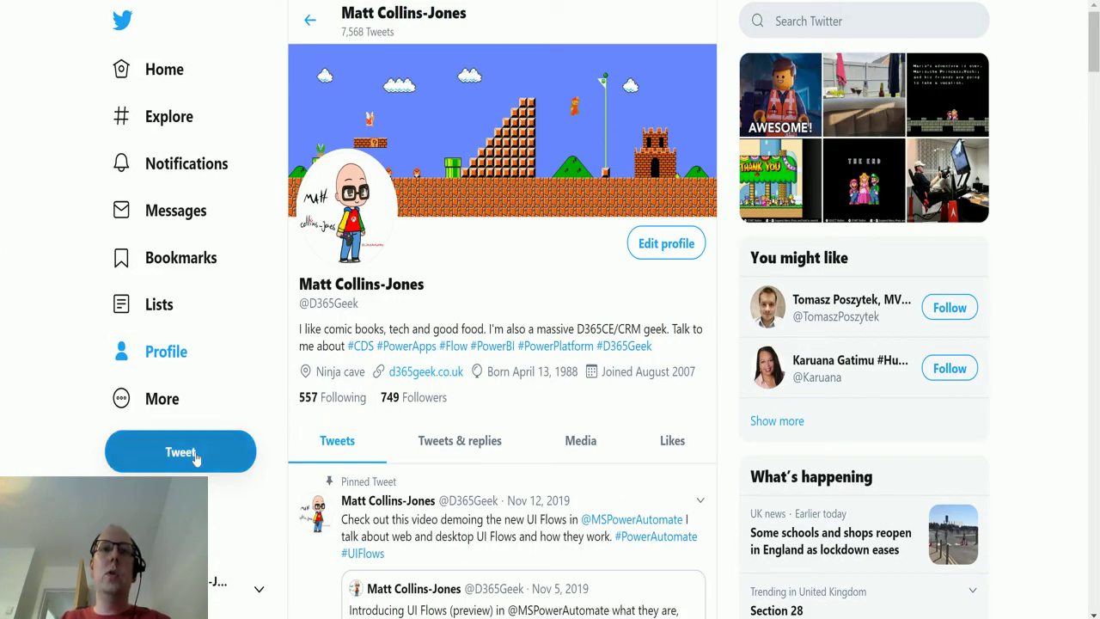
text(He)
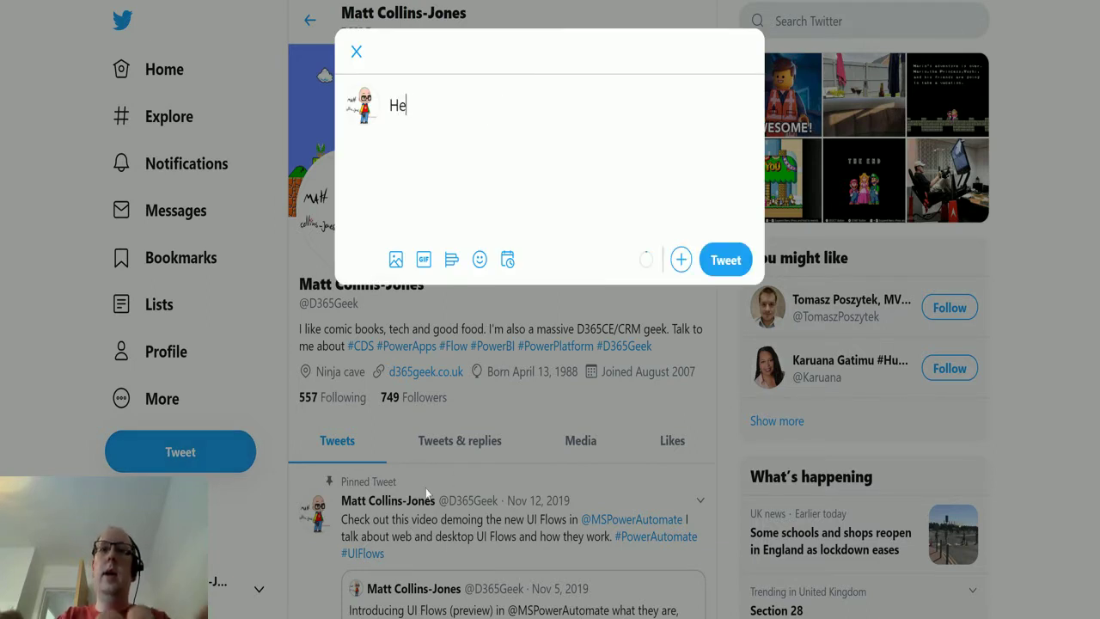
text(llo lovely)
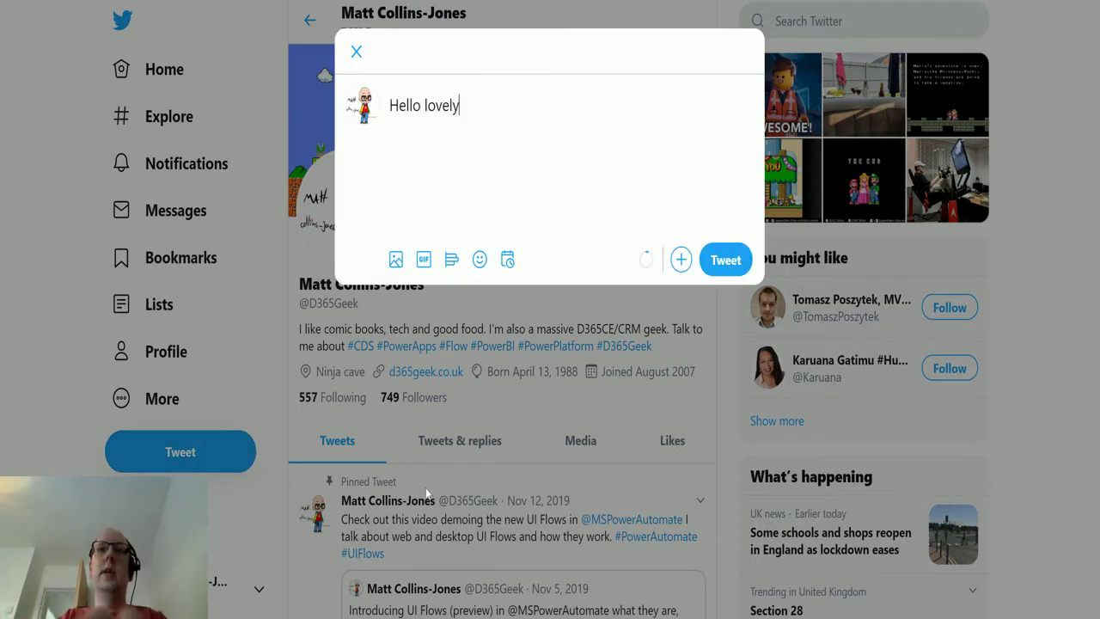
text(,)
key(BackSpace)
text(people, )
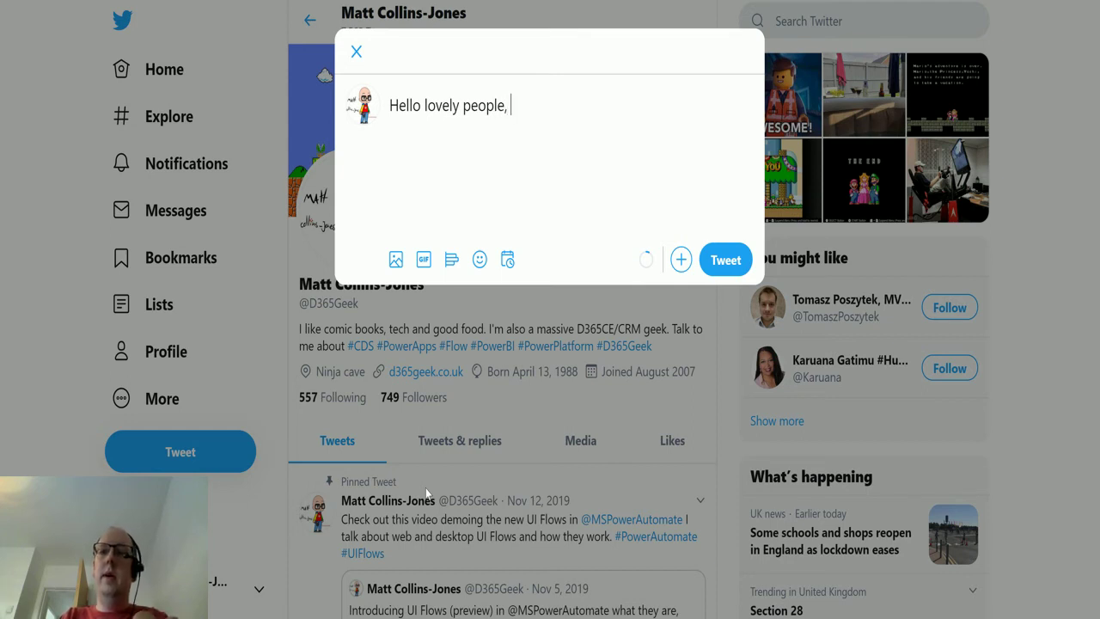
text(how di)
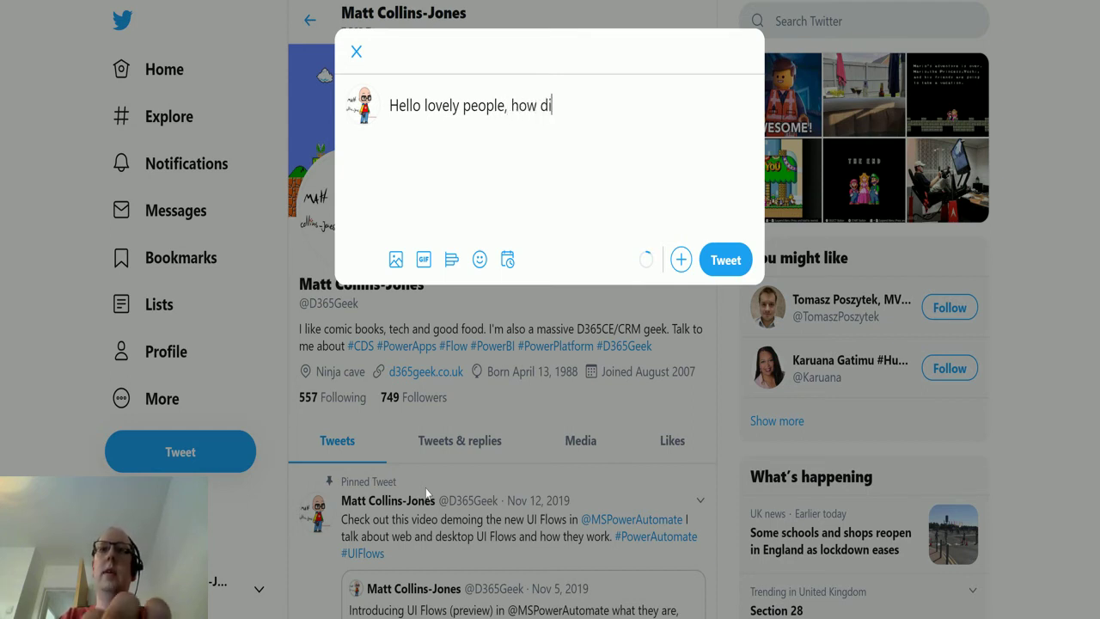
text(d we all do )
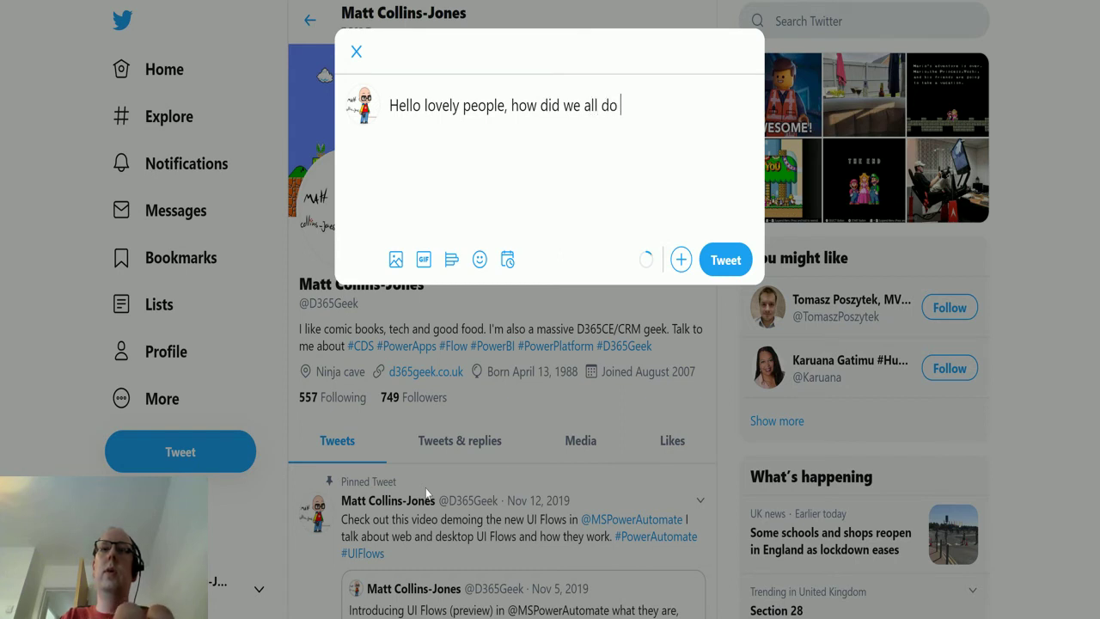
text(with)
text(onday)
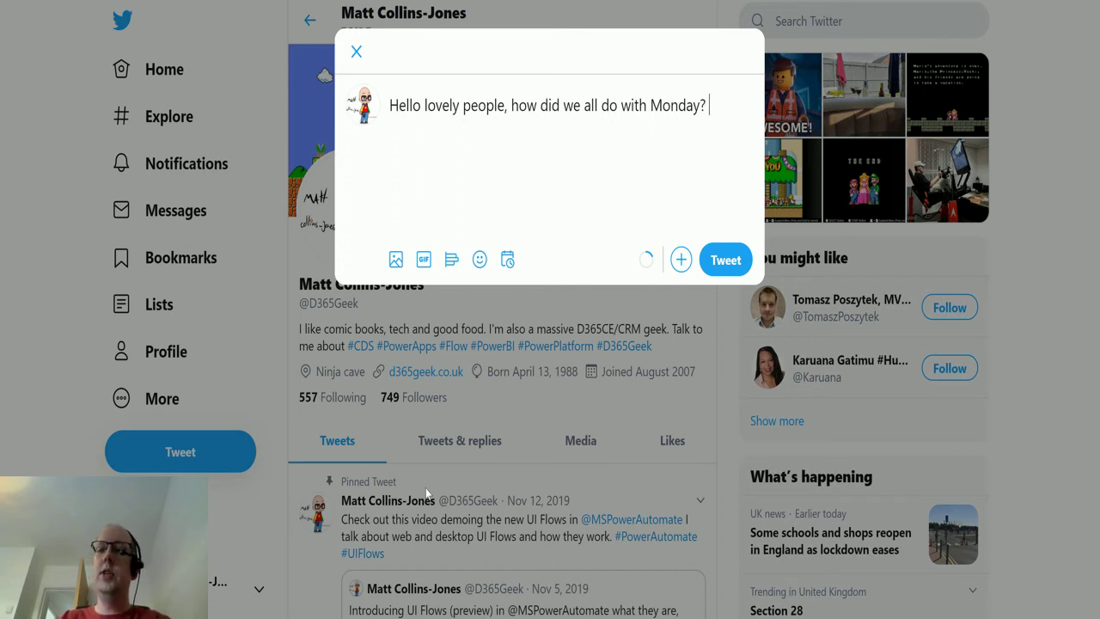
Add the hashtag #PAVideo to the end of the tweet and publish it
text(? #PA)
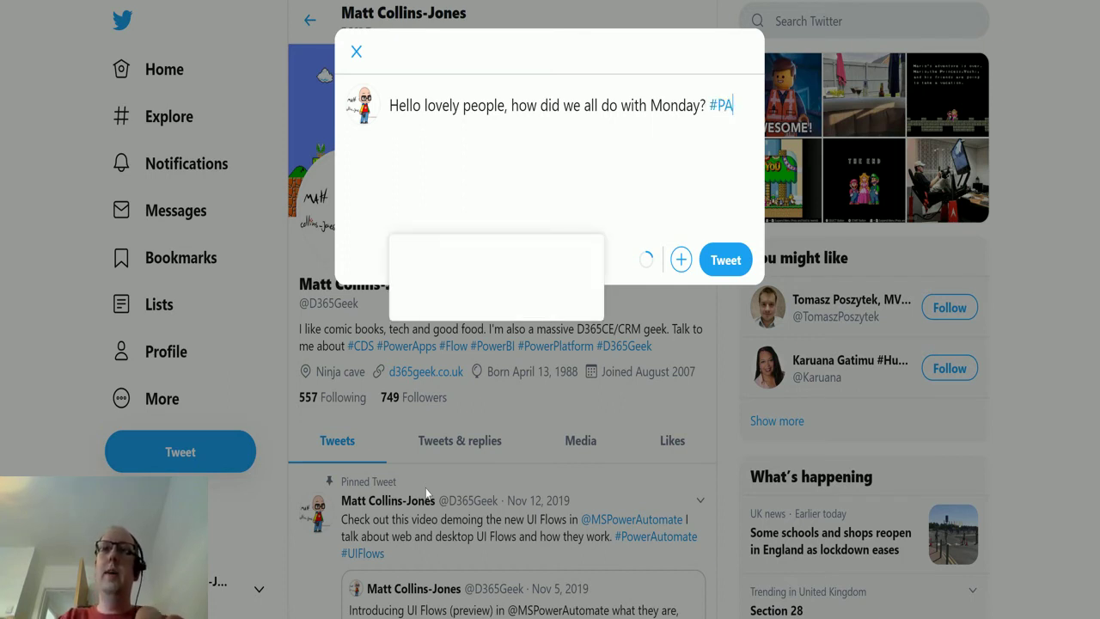
text(Vude)
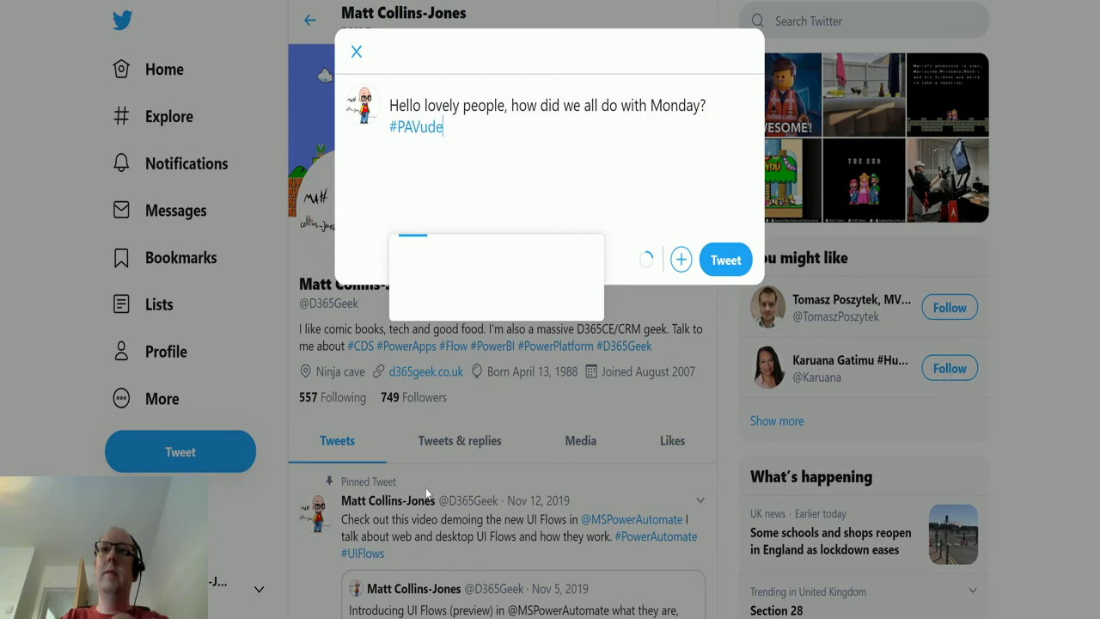
key(BackSpace)
key(BackSpace)
key(BackSpace)
text(ideo)
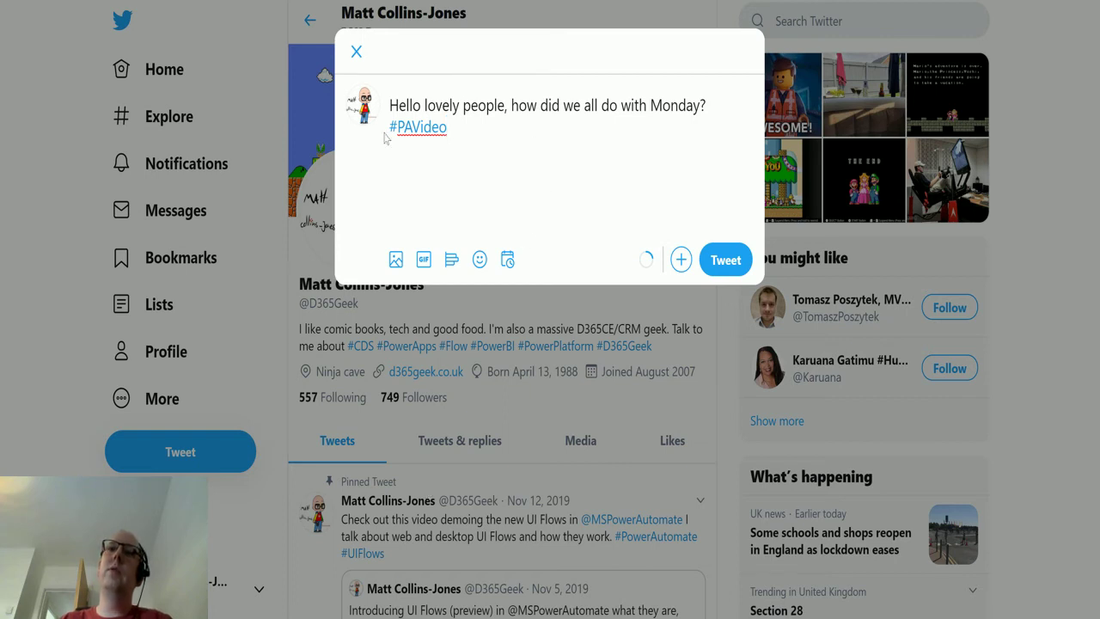
click(723, 261)
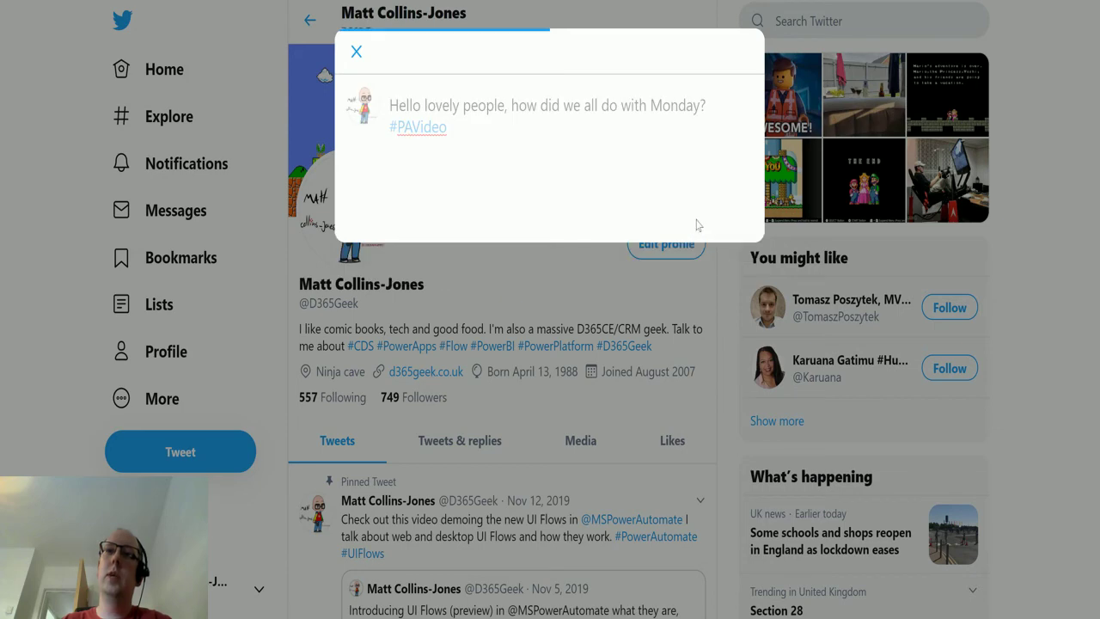
Open the tweet just posted to view it on its own page
scroll(672, 283, down, 2)
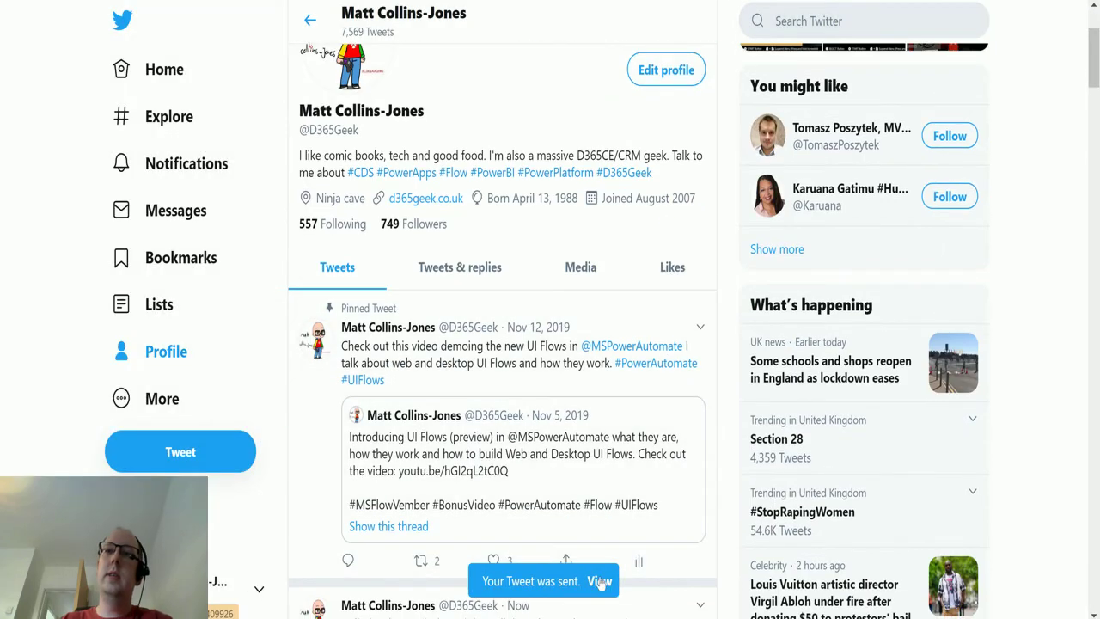
click(599, 581)
scroll(554, 230, down, 1)
scroll(554, 231, up, 1)
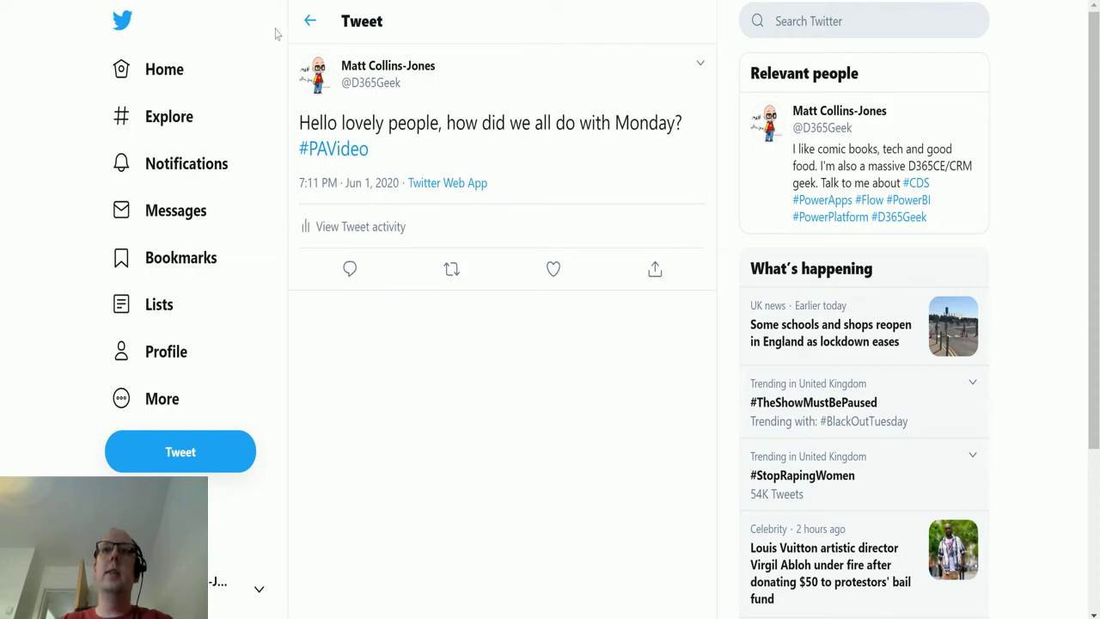
Return to the profile page and look through the timeline around the newly posted #PAVideo tweet
click(310, 20)
scroll(562, 155, down, 3)
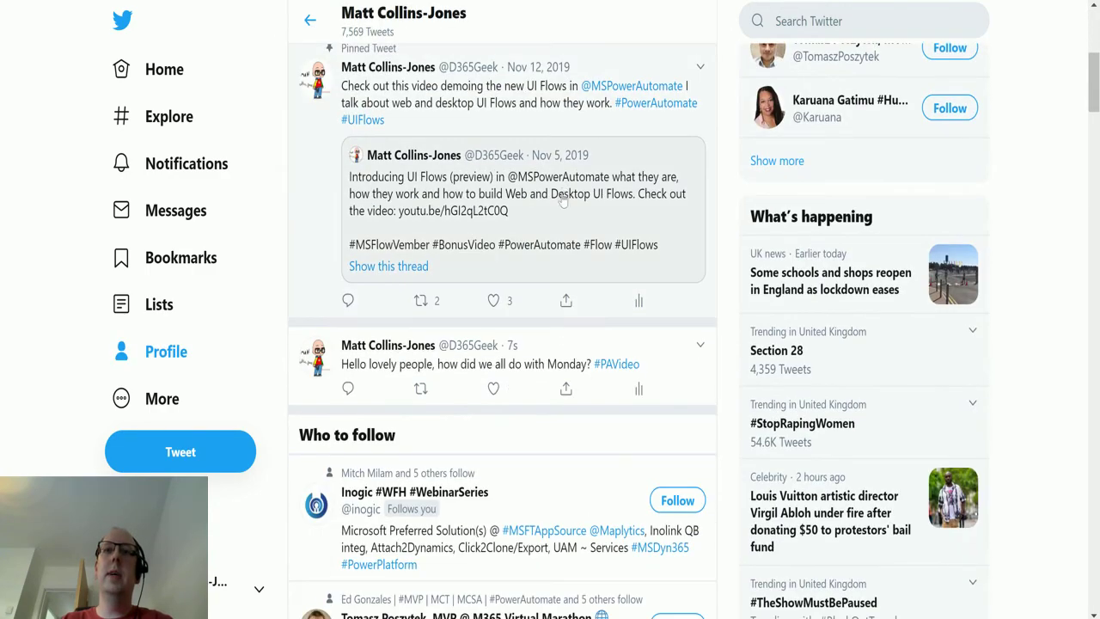
scroll(435, 228, up, 2)
scroll(526, 327, down, 3)
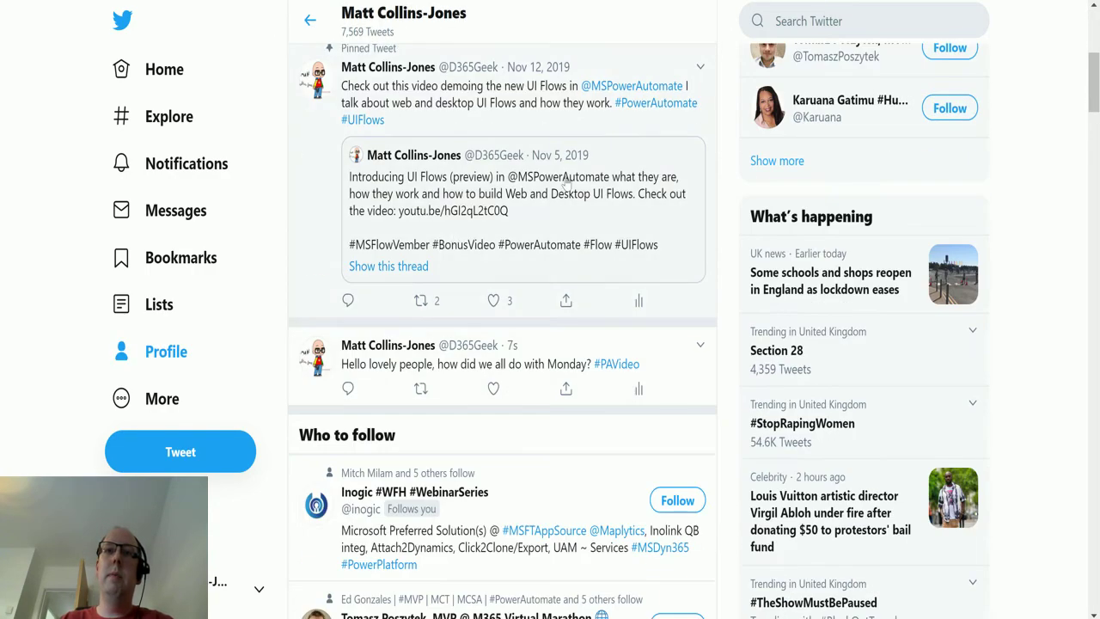
scroll(526, 326, up, 1)
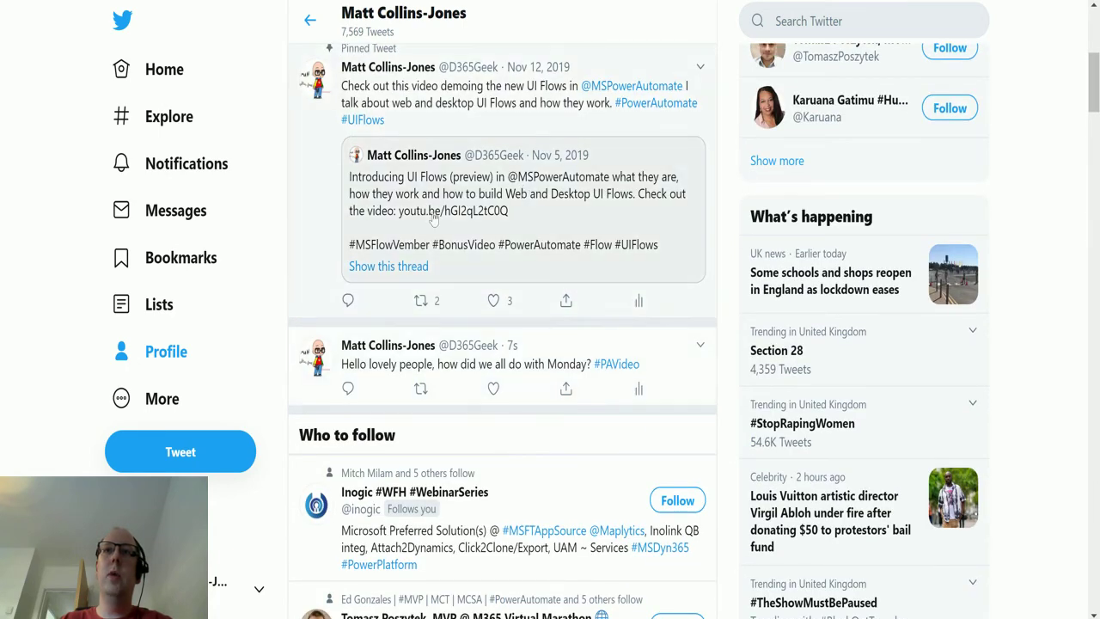
scroll(548, 234, down, 1)
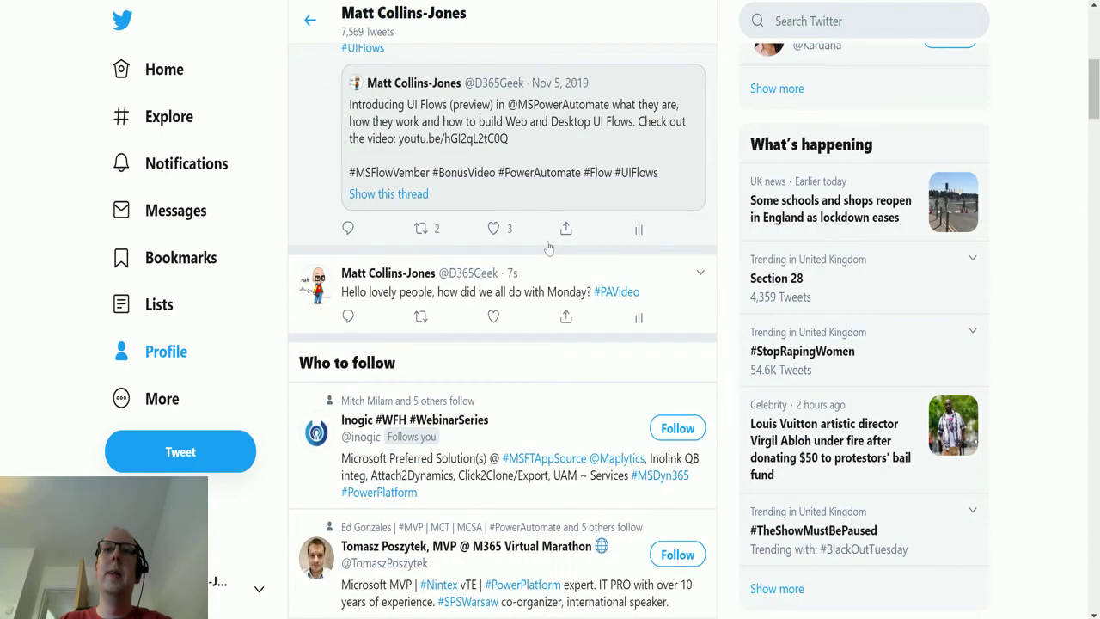
scroll(646, 285, down, 5)
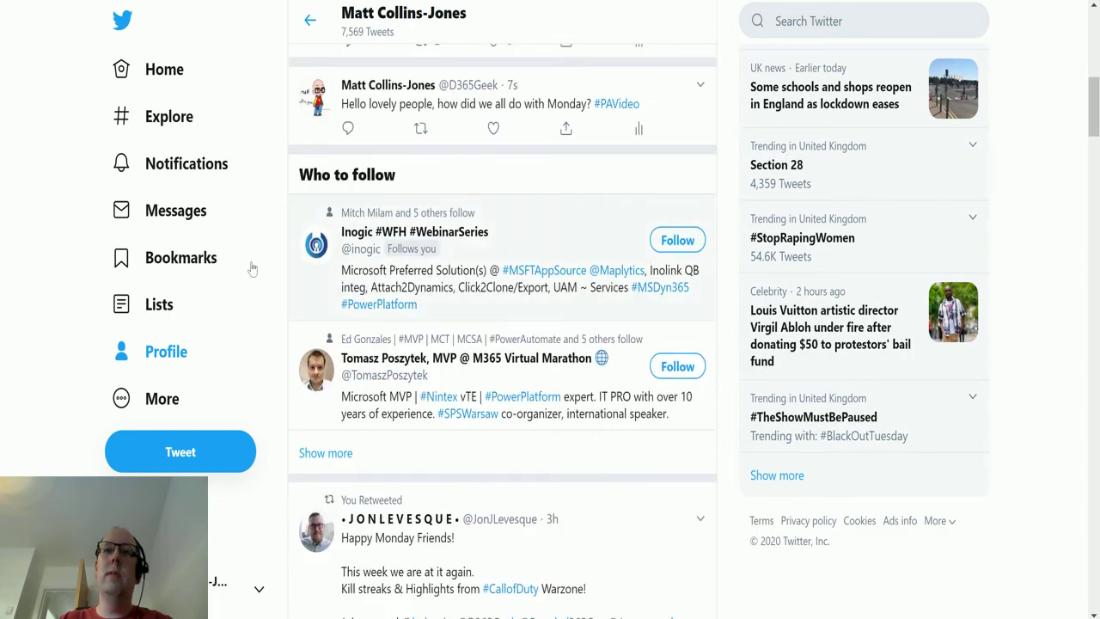
Examine the earlier tweets, retweets and pinned tweet on the Twitter profile before running the flow
scroll(557, 365, down, 1)
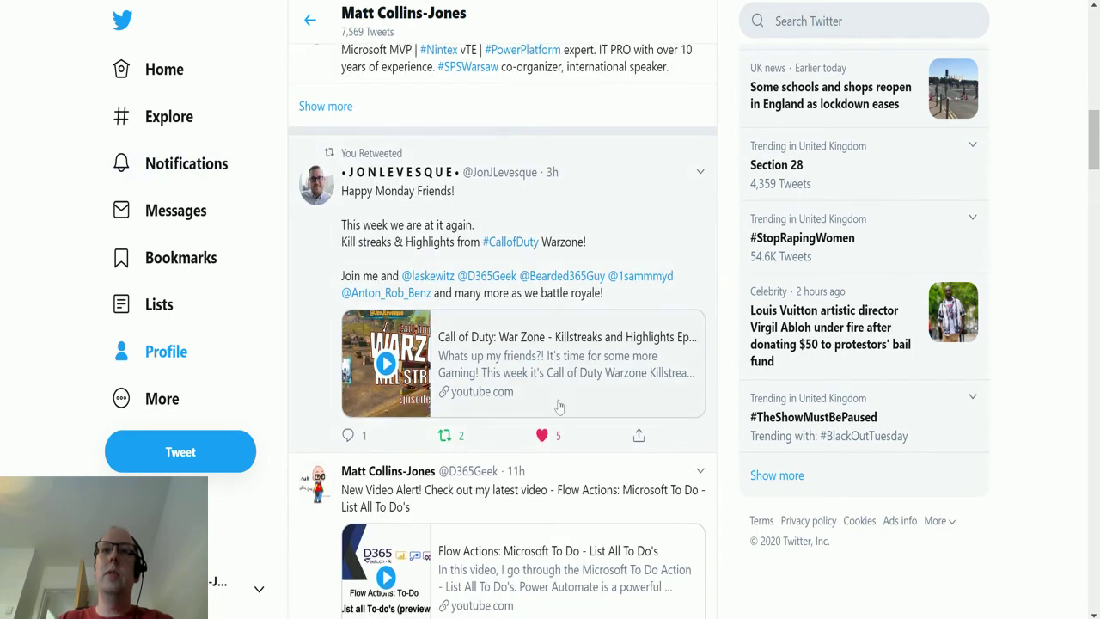
scroll(542, 446, down, 2)
scroll(534, 513, up, 3)
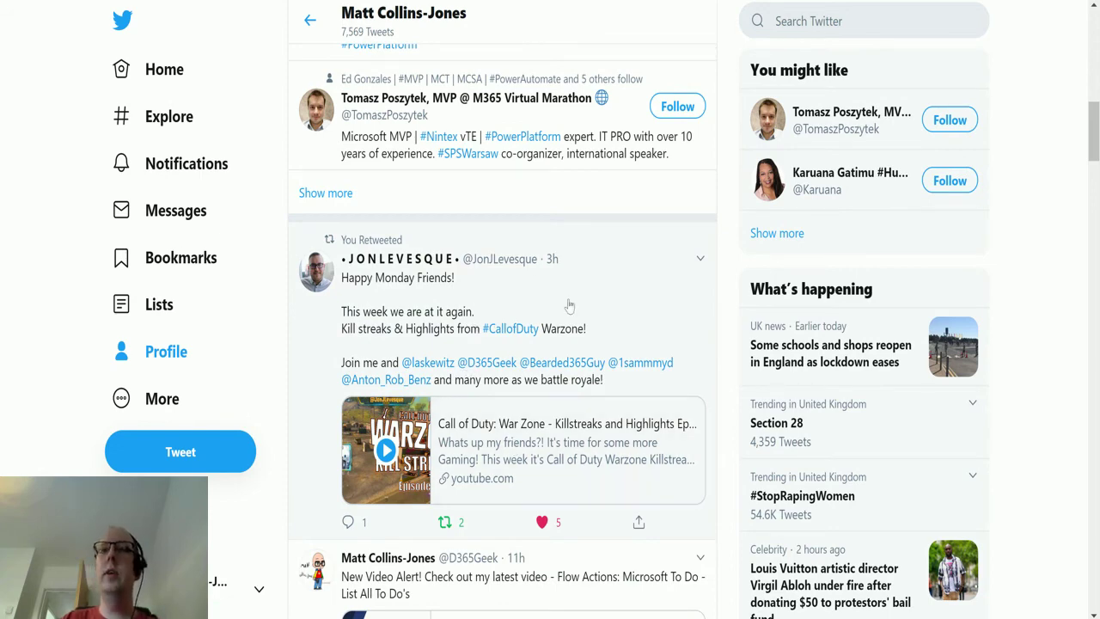
scroll(626, 521, up, 2)
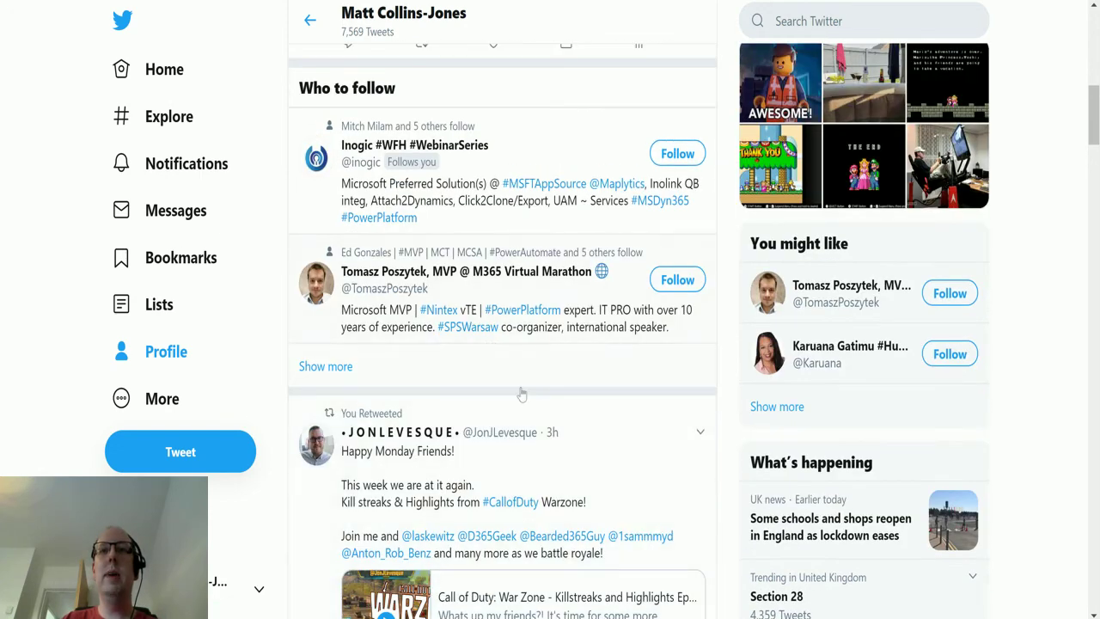
scroll(521, 392, down, 2)
scroll(532, 466, up, 2)
scroll(542, 455, up, 6)
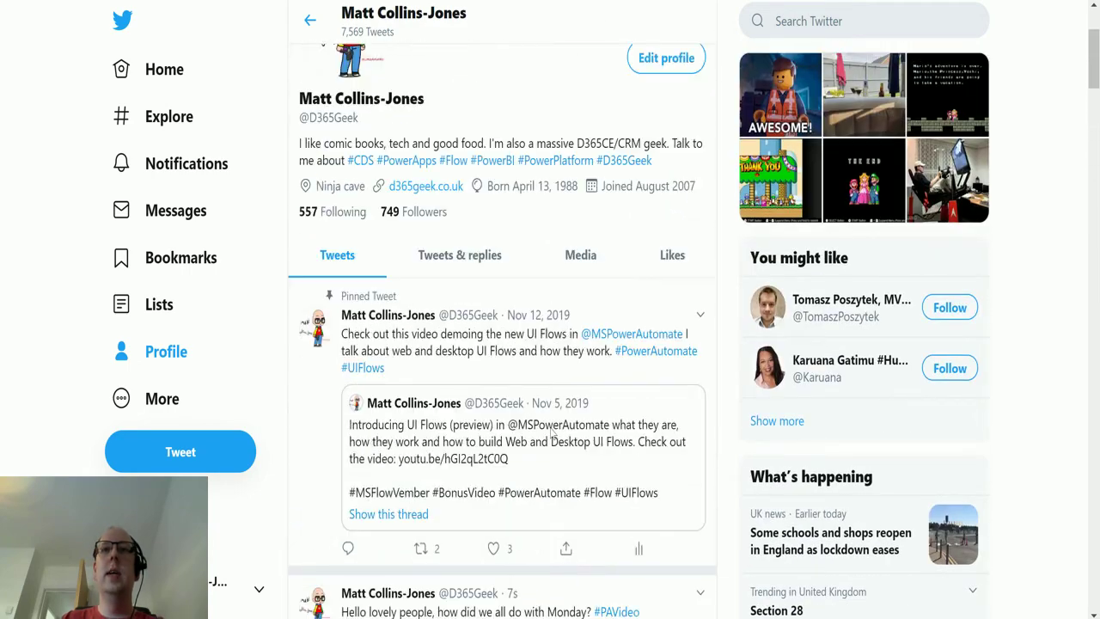
scroll(548, 440, down, 2)
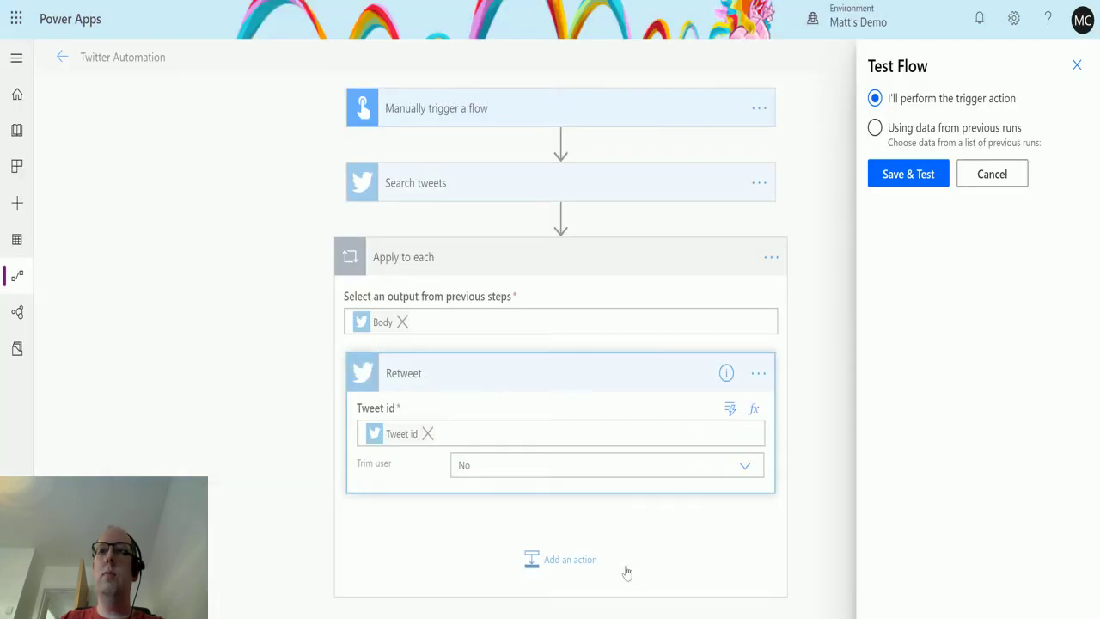
In the Twitter Automation flow in Power Apps, save and test with a manual trigger, running it with "sd" as the input
click(907, 175)
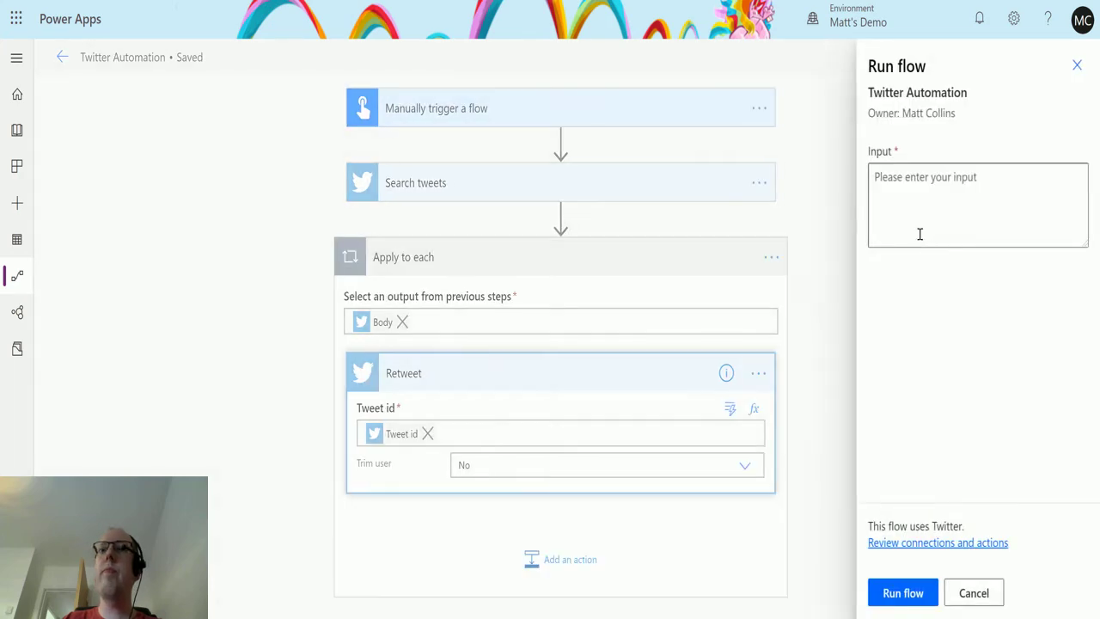
click(981, 212)
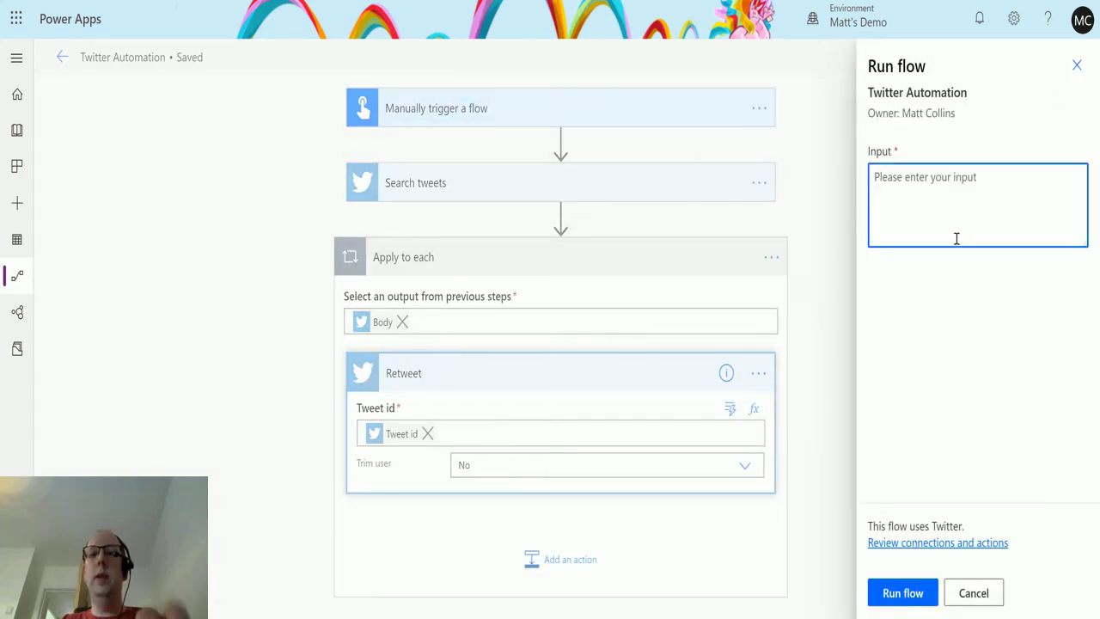
text(sd)
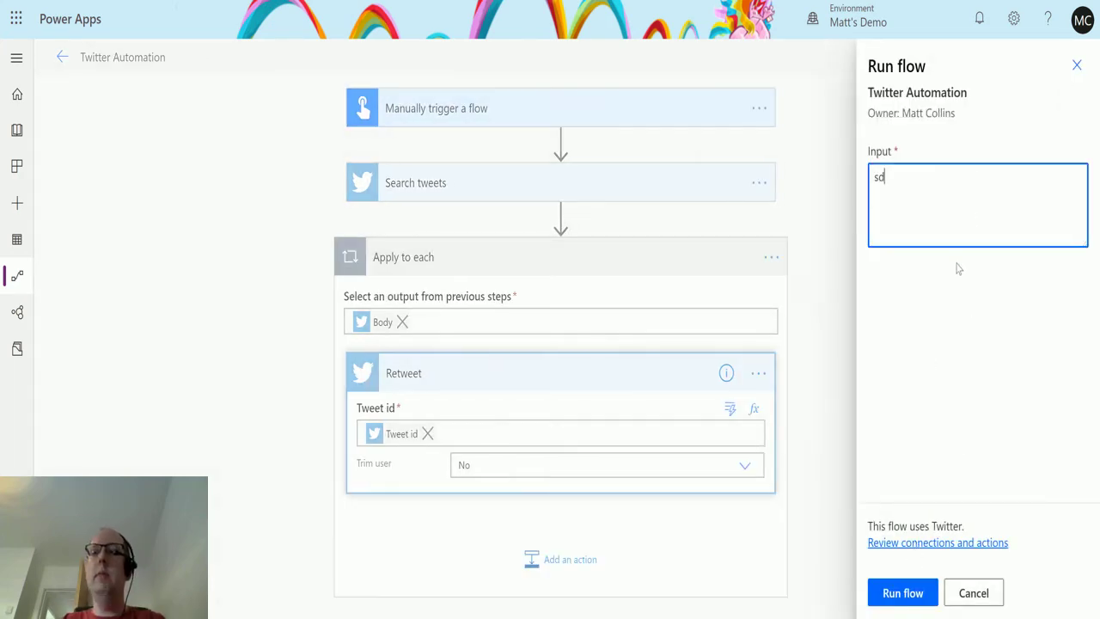
click(902, 592)
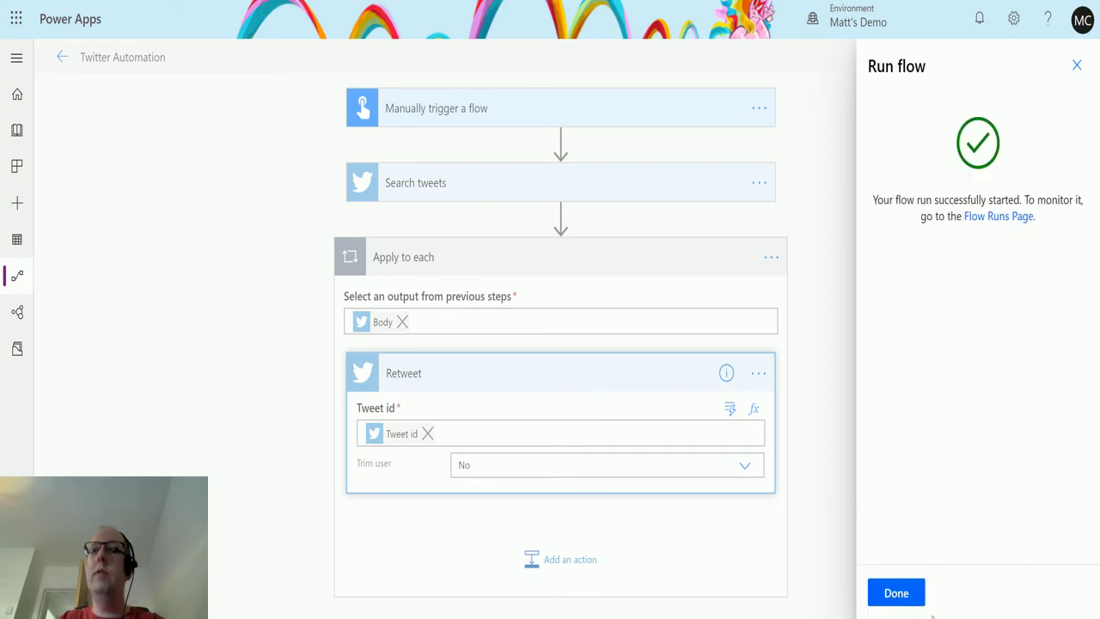
click(902, 600)
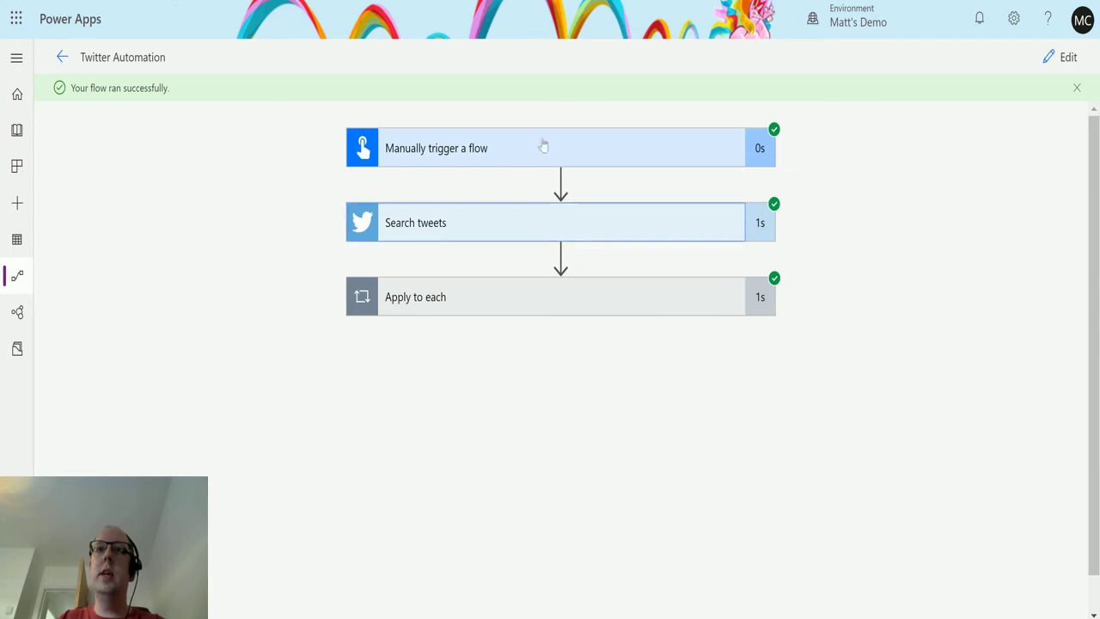
Inspect the Search tweets action of the completed run, checking its search text and the tweet details in the output body
click(545, 223)
scroll(690, 168, down, 2)
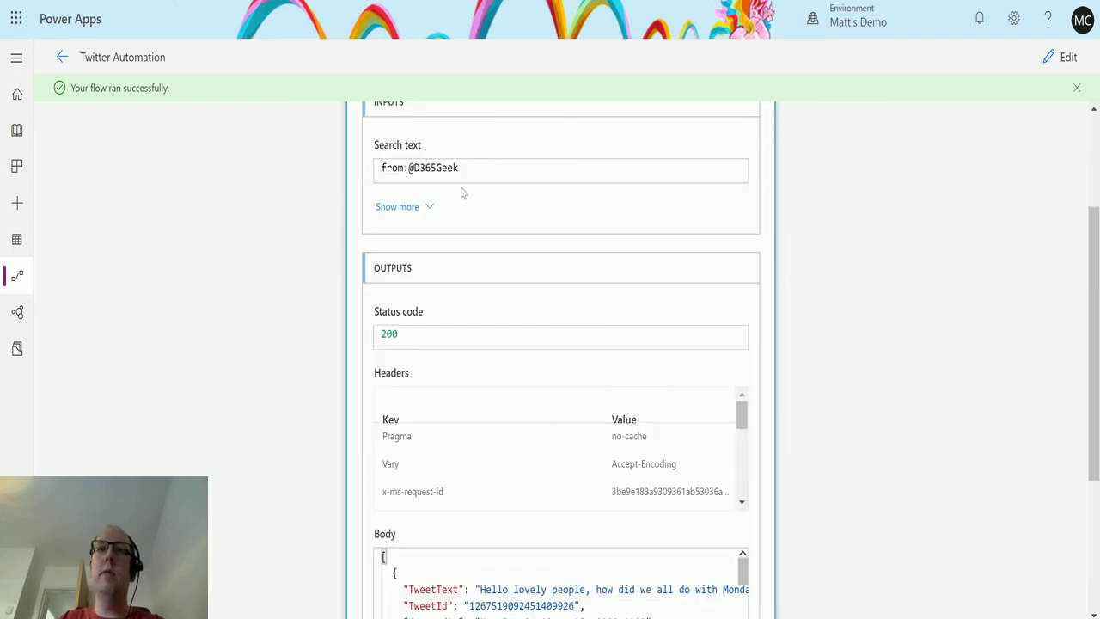
scroll(710, 163, down, 2)
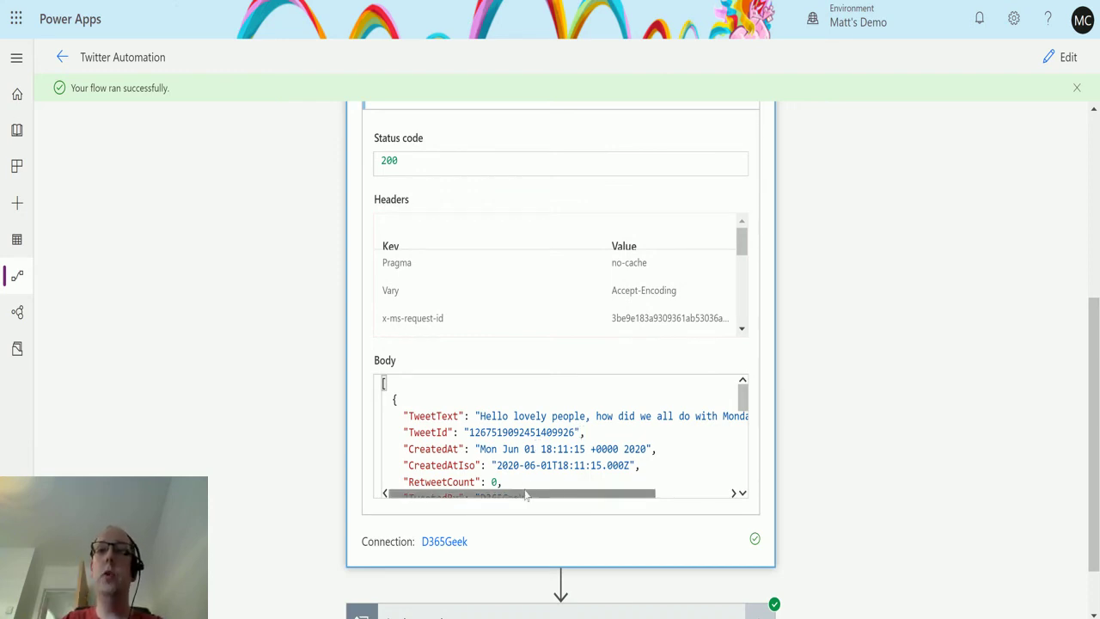
drag(533, 493, 326, 550)
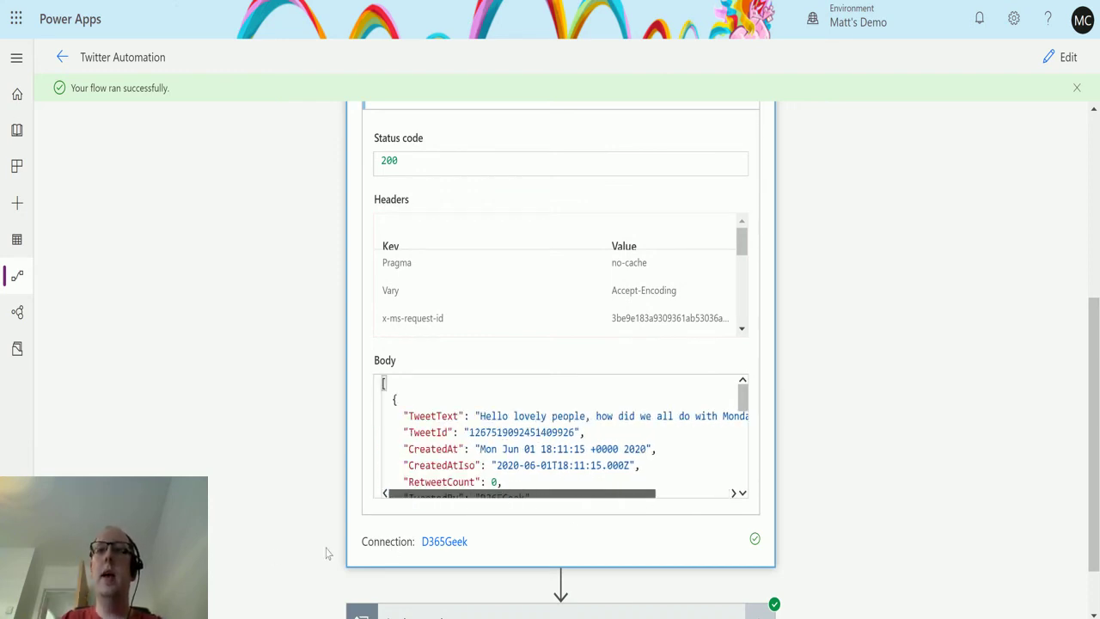
scroll(584, 403, down, 1)
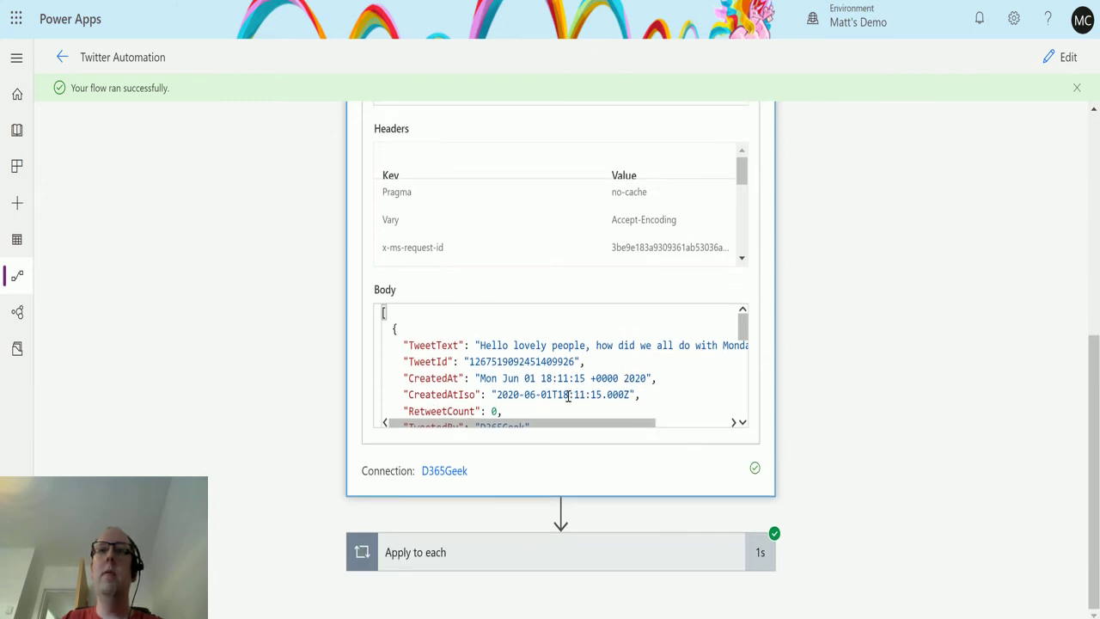
scroll(557, 383, down, 3)
scroll(551, 378, up, 3)
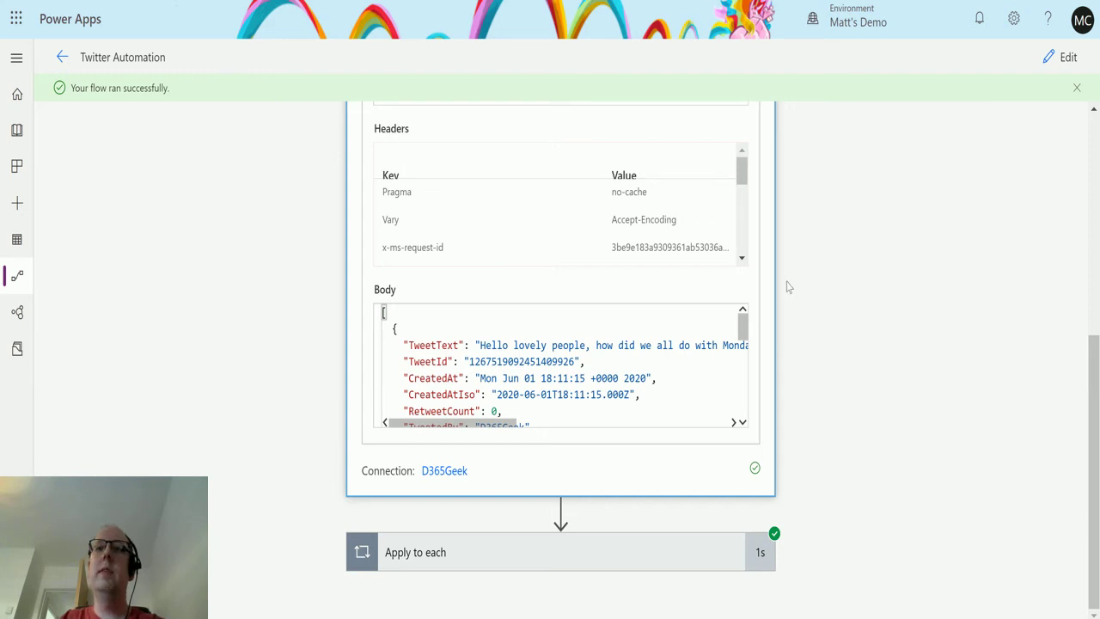
Expand the Apply to each loop and its Retweet action to review the tweet id inputs and outputs
click(439, 554)
scroll(526, 478, down, 1)
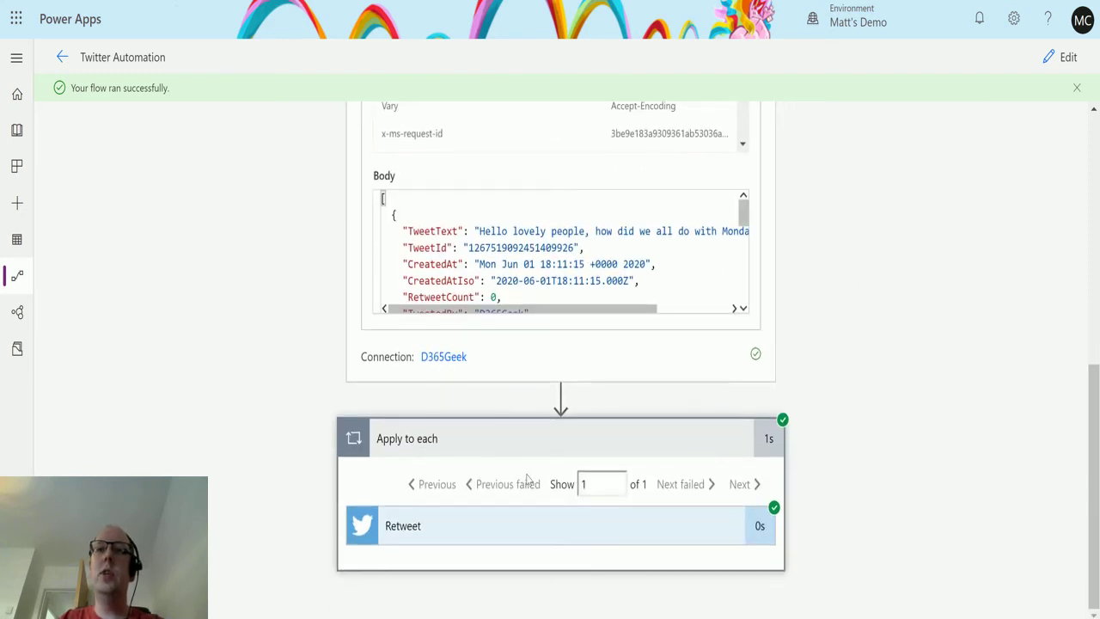
click(521, 523)
scroll(869, 266, down, 4)
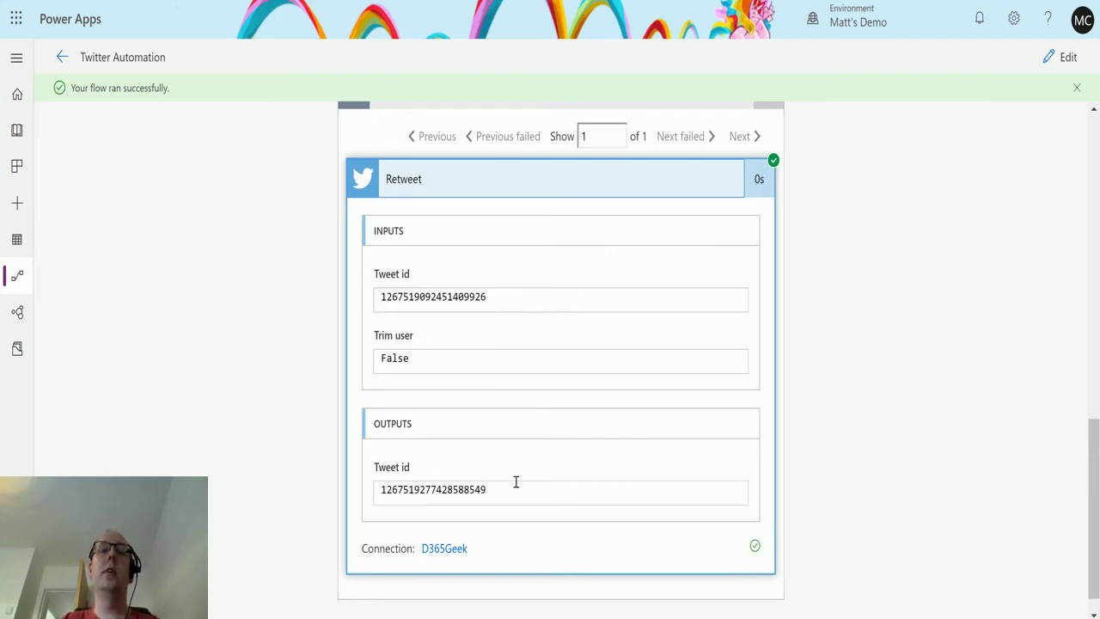
Switch to the Twitter profile, load the new tweets and refresh the page to check for the retweet of the #PAVideo tweet
key(ctrl+Tab)
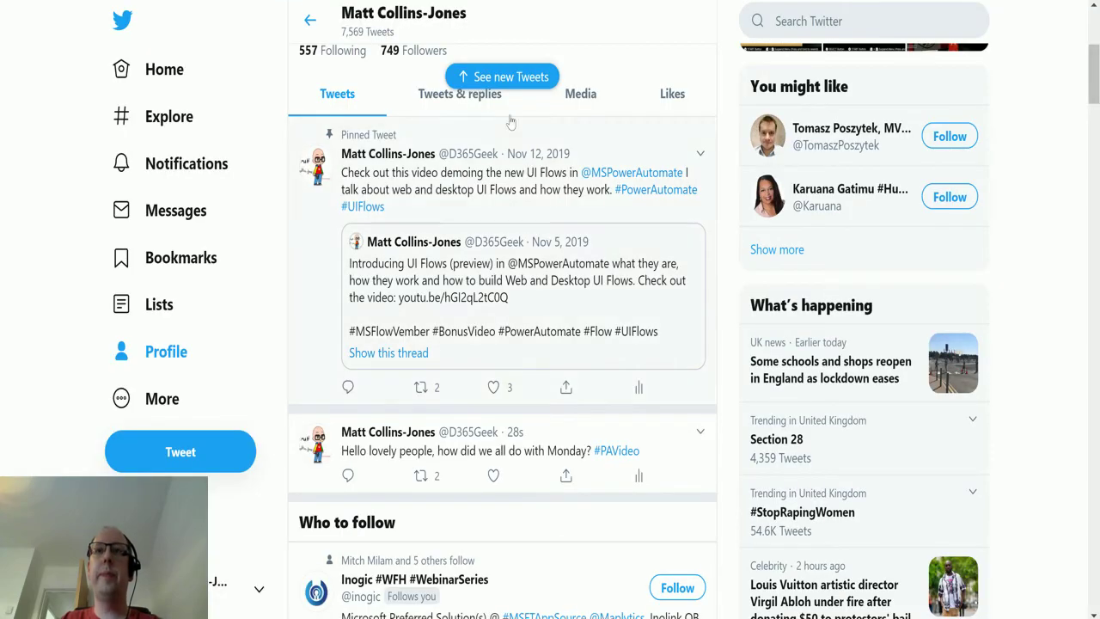
click(512, 78)
scroll(423, 203, down, 8)
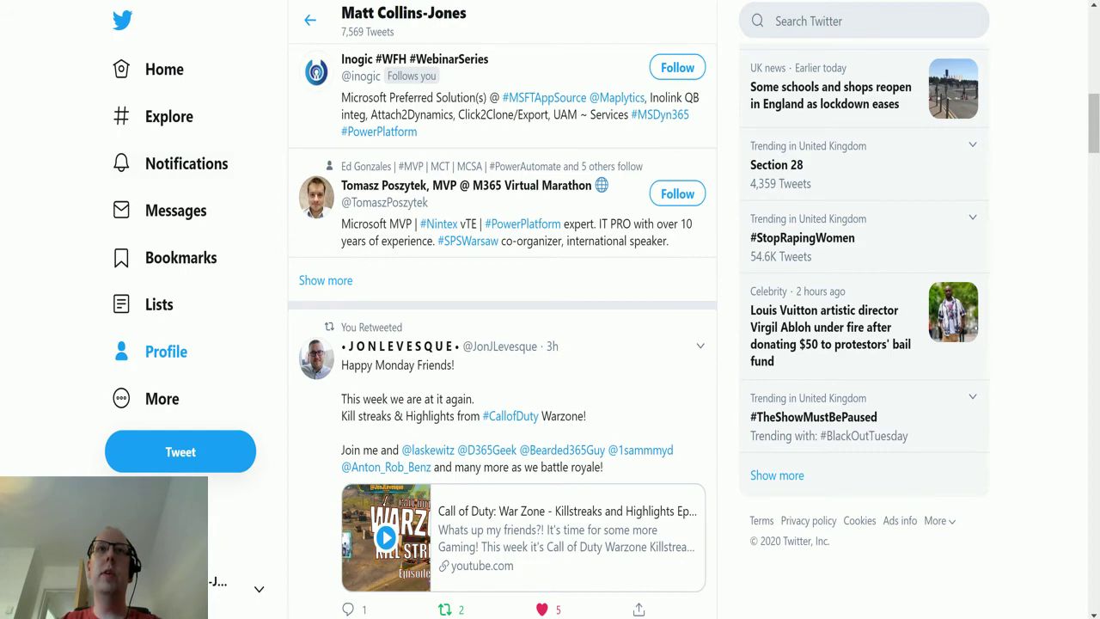
key(F5)
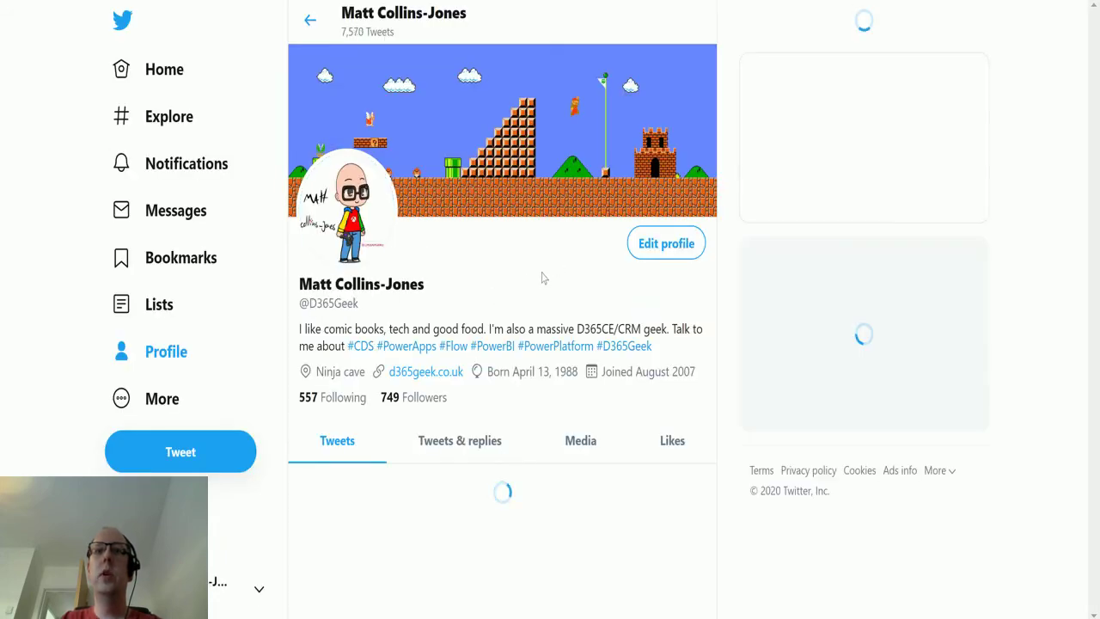
scroll(543, 277, down, 5)
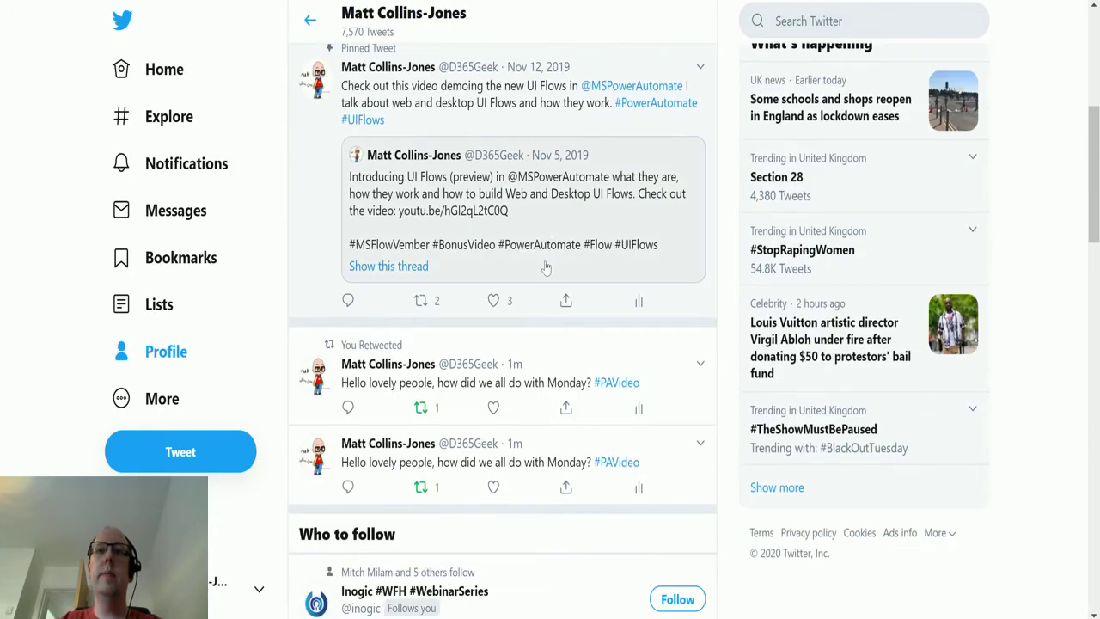